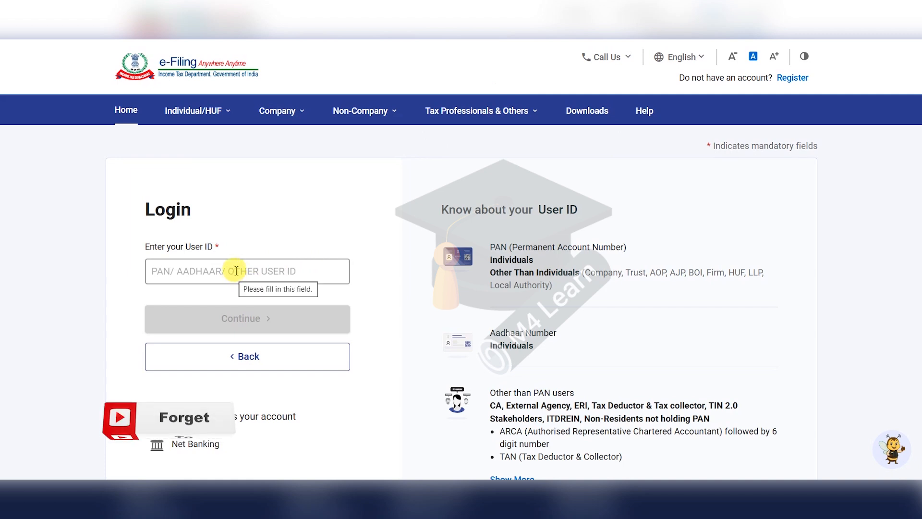
Log in to the e-Filing account with the user ID, the confirmed secure access message and the account password
click(236, 270)
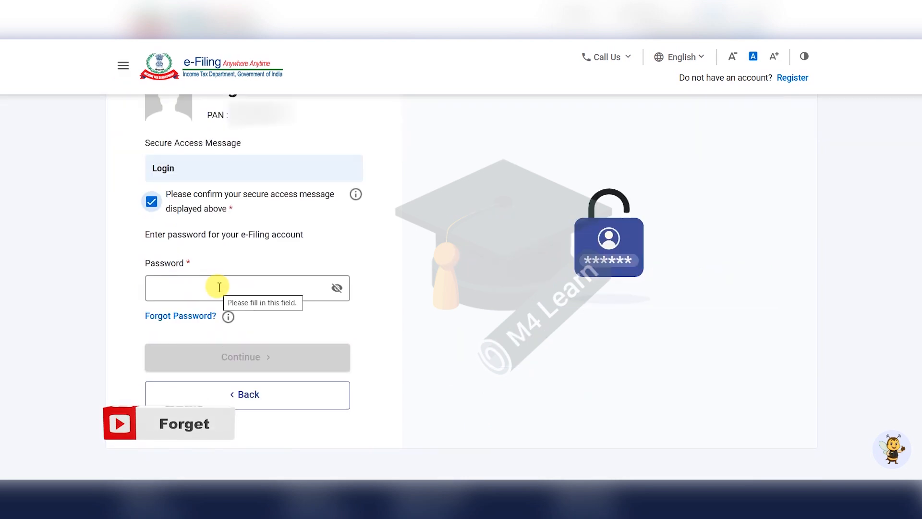
key(ctrl+v)
click(251, 356)
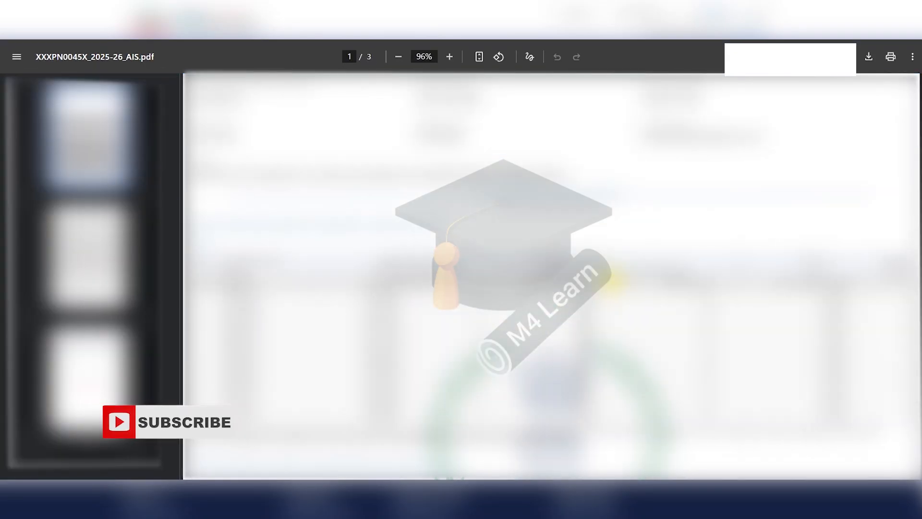
Review the information tables across the pages of the 2025-26 AIS PDF
scroll(551, 276, down, 6)
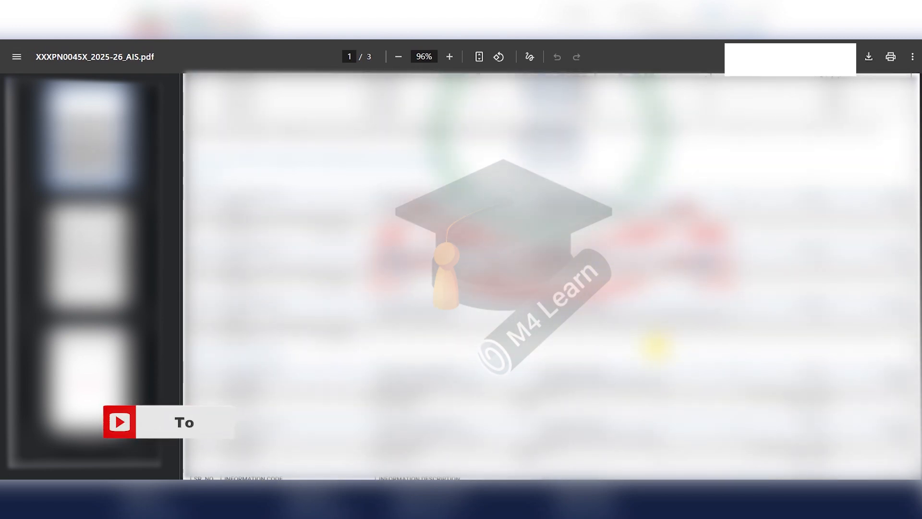
scroll(551, 276, down, 5)
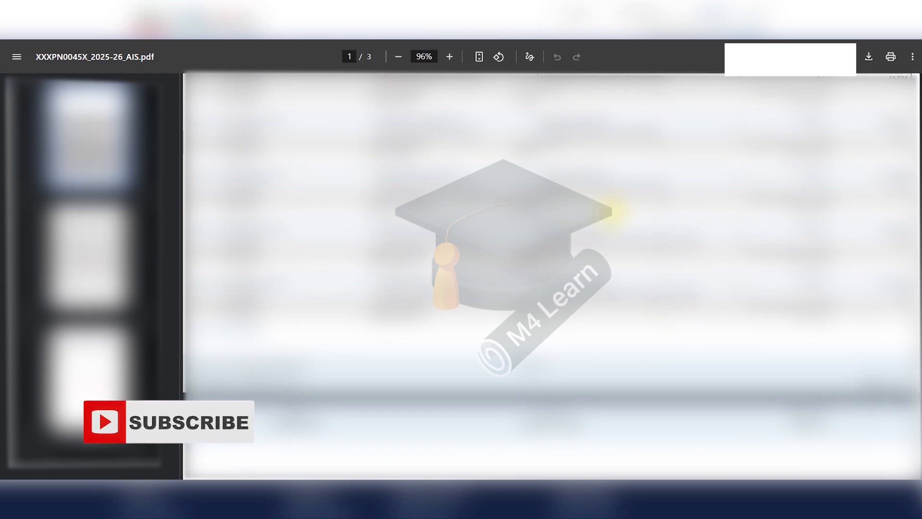
scroll(610, 291, down, 4)
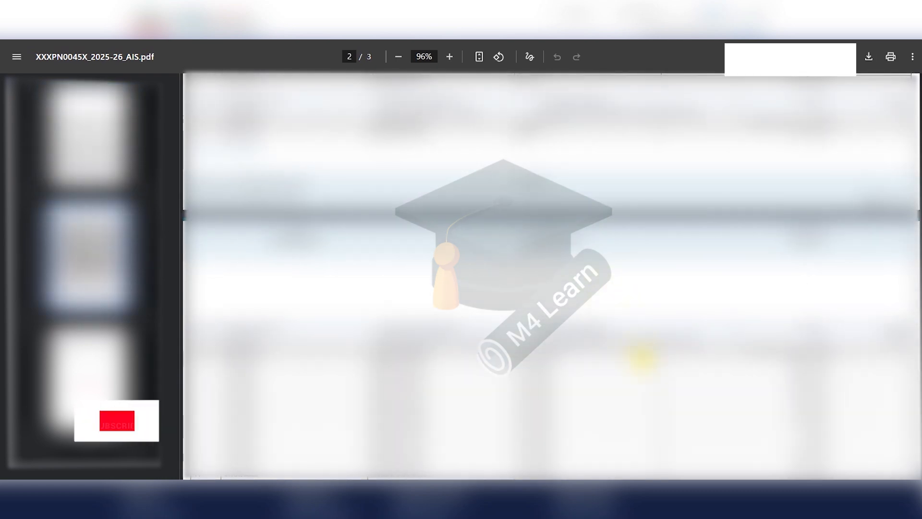
scroll(552, 276, up, 8)
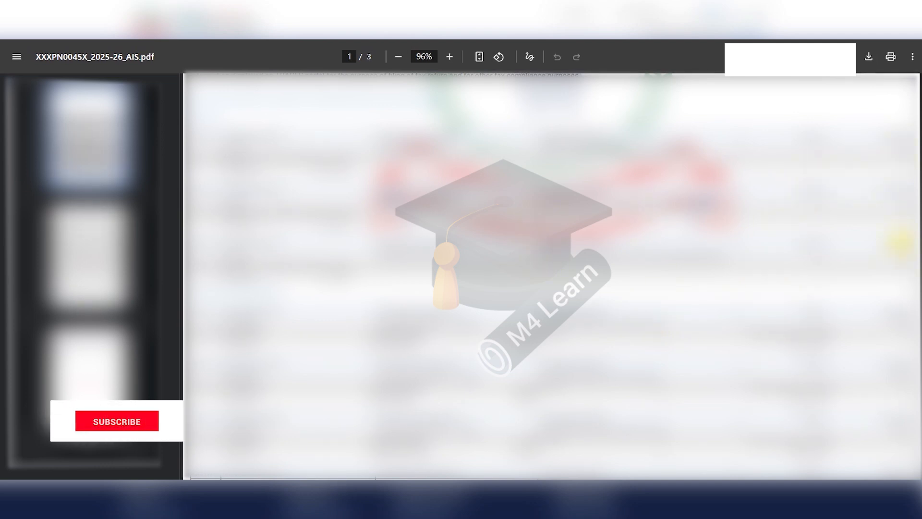
scroll(891, 349, down, 8)
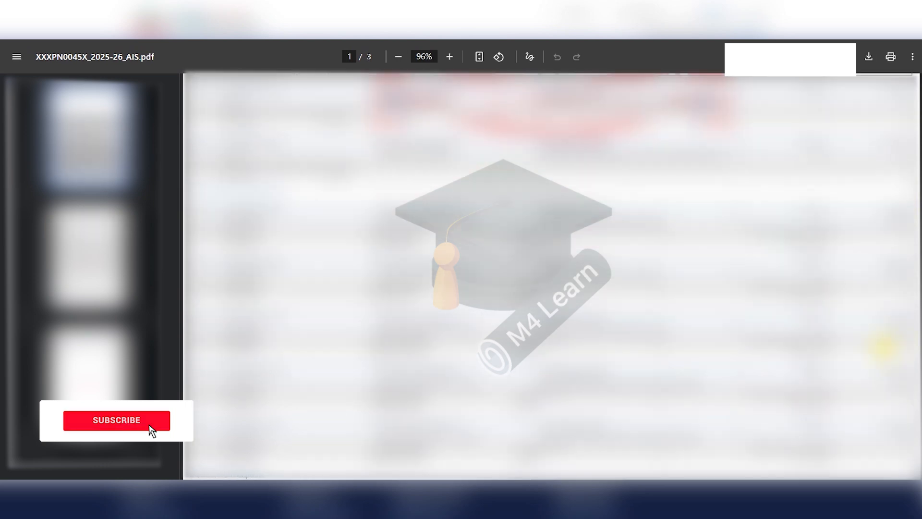
scroll(877, 346, down, 5)
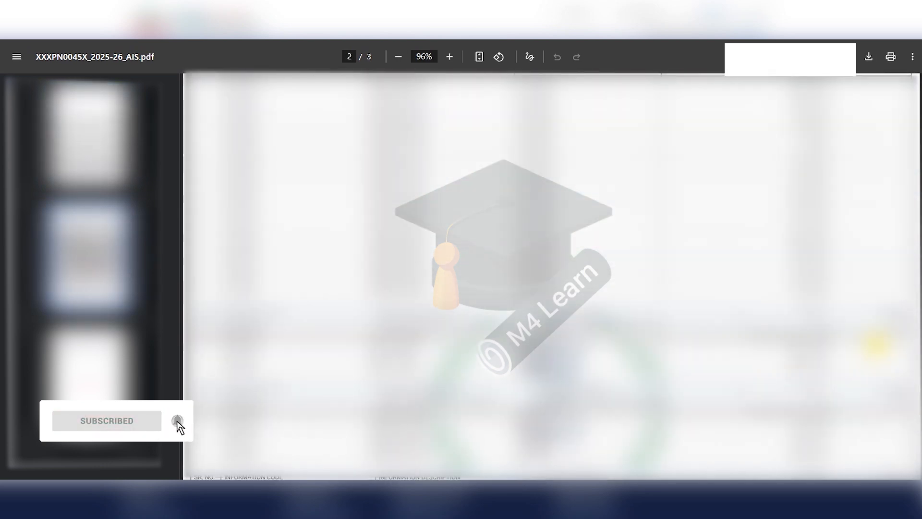
scroll(874, 345, down, 4)
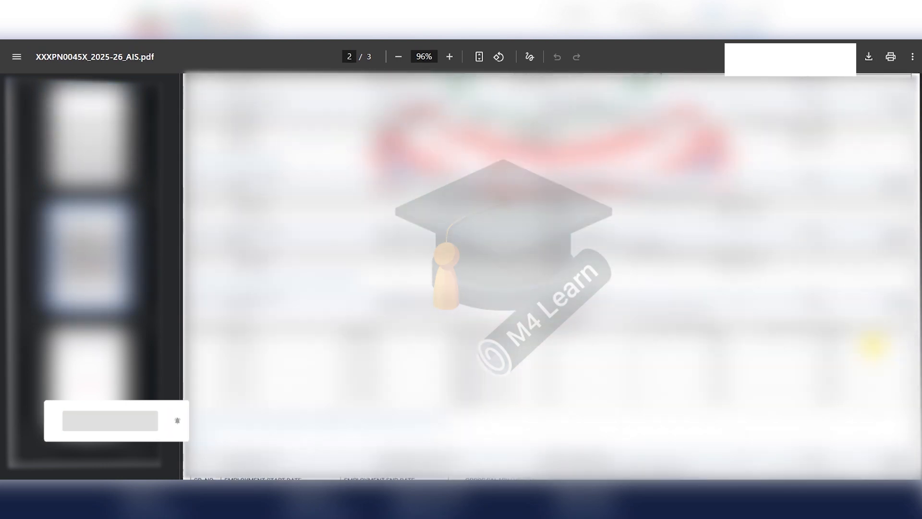
scroll(869, 347, down, 1)
scroll(870, 346, down, 3)
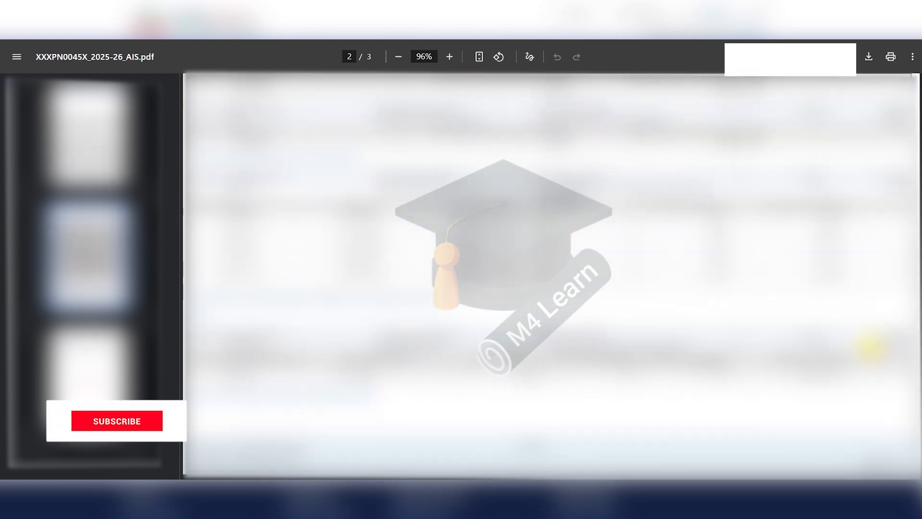
scroll(869, 347, down, 3)
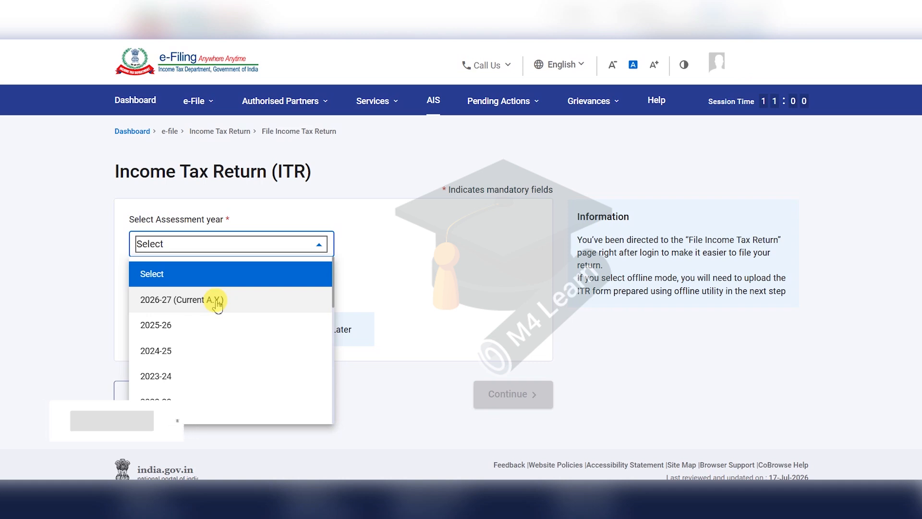
Start an online income tax return for assessment year 2026-27 (Current A.Y.) with the status Individual
click(217, 301)
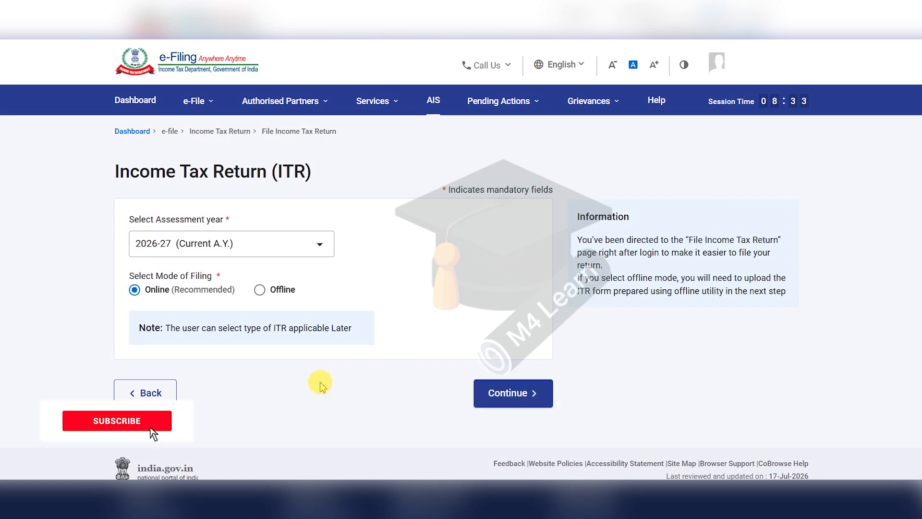
click(510, 402)
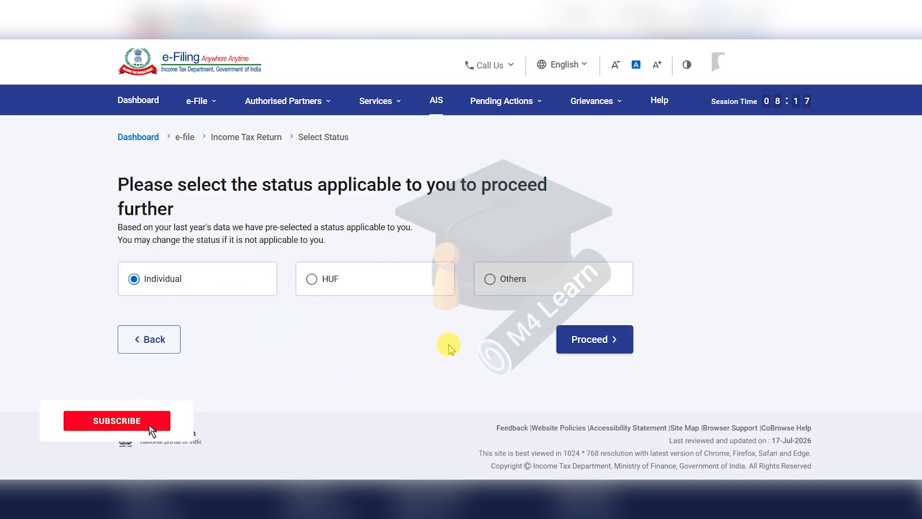
click(602, 345)
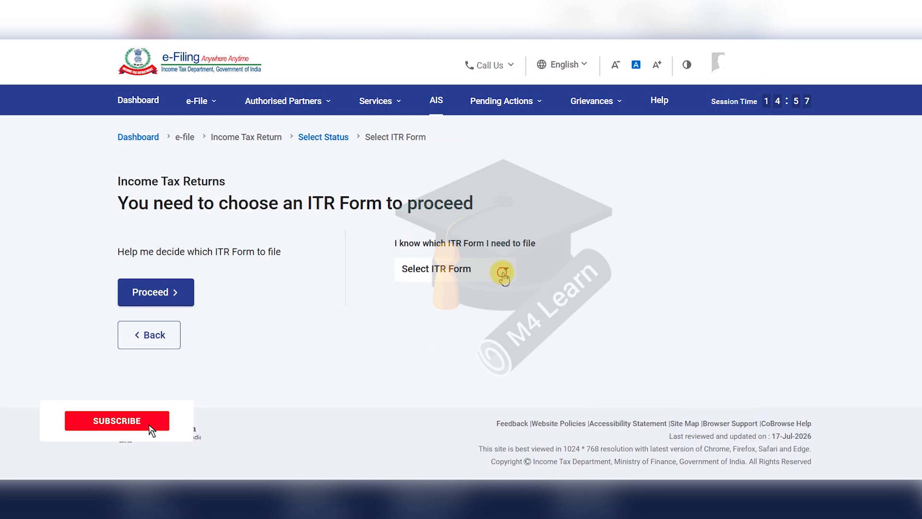
Choose the ITR-2 form, acknowledge the new tax regime notice and get started with the return
click(501, 276)
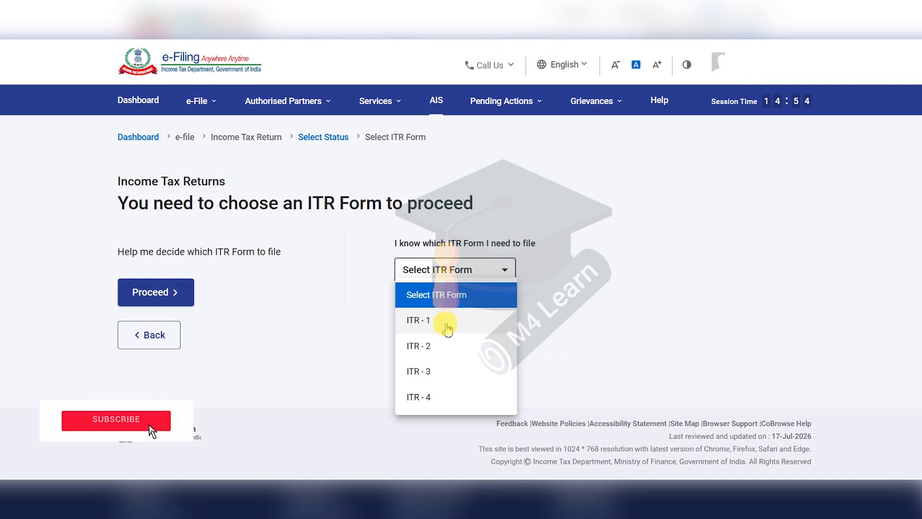
click(449, 345)
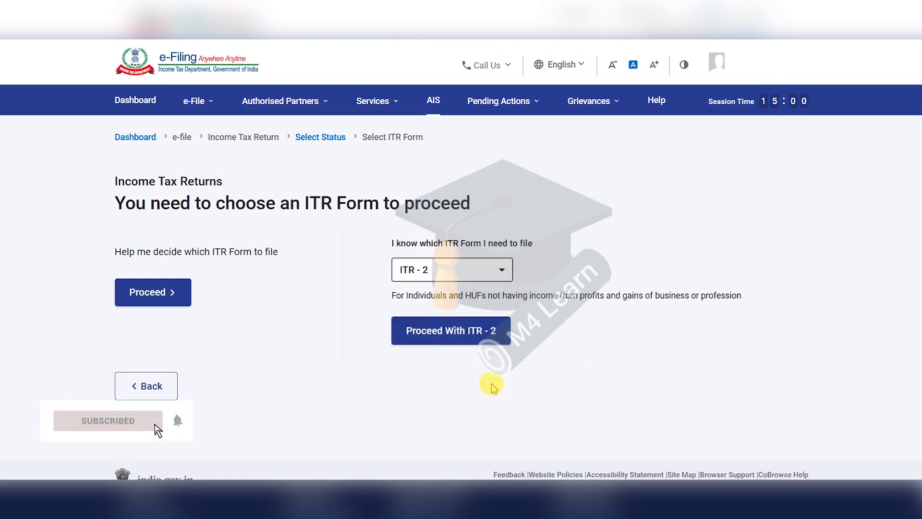
click(465, 340)
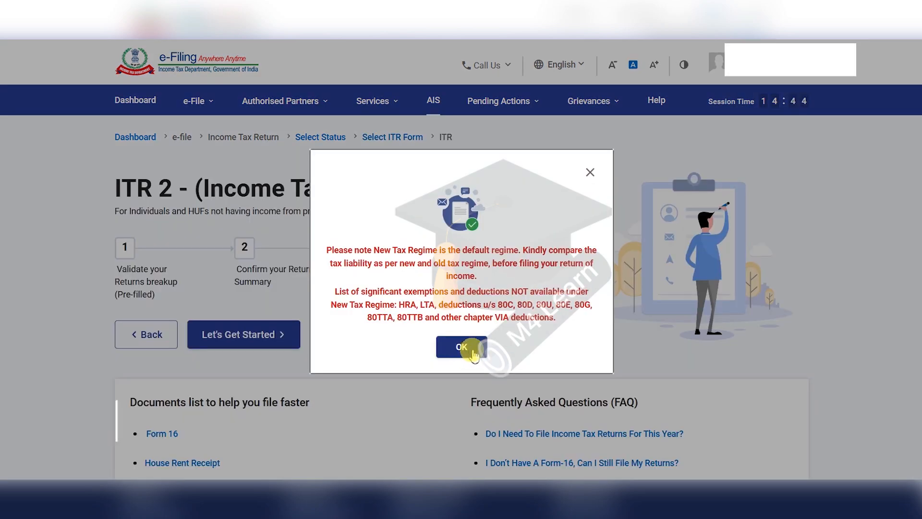
click(409, 346)
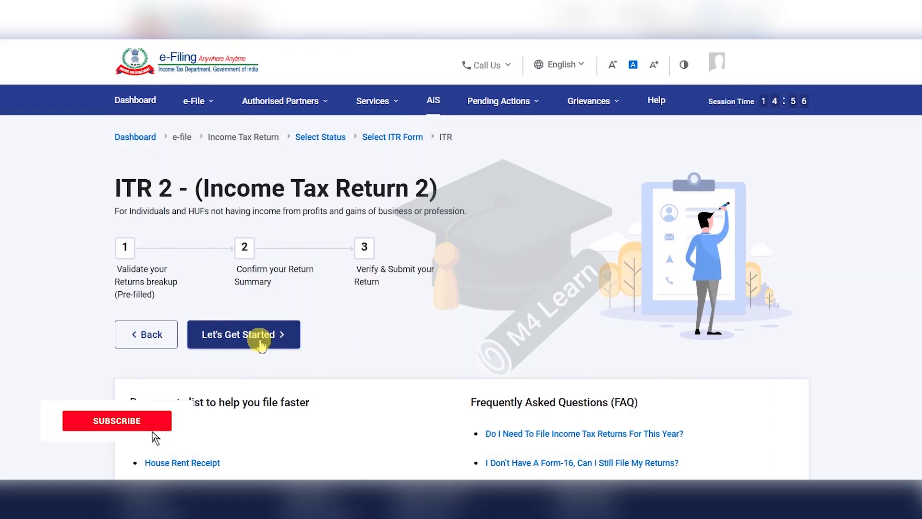
click(262, 342)
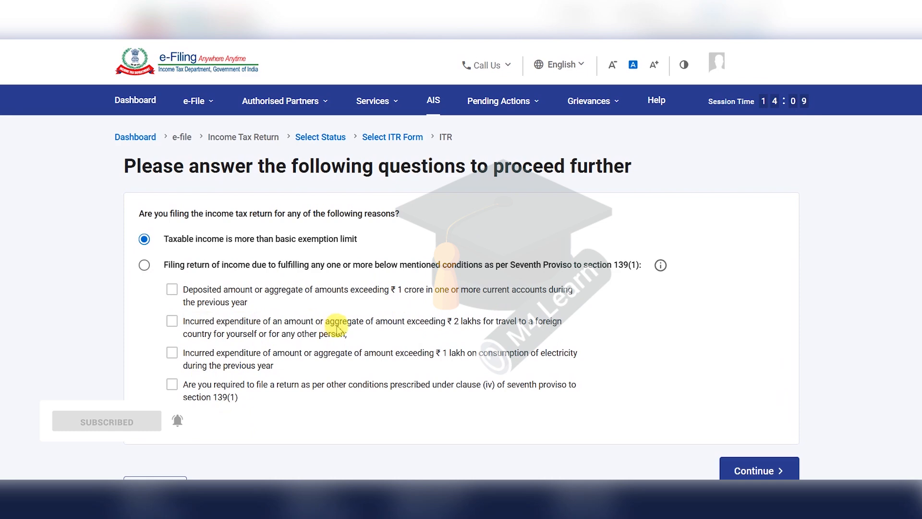
Confirm taxable income above the basic exemption limit as the filing reason and accept the preselected schedules
scroll(528, 336, down, 3)
click(755, 379)
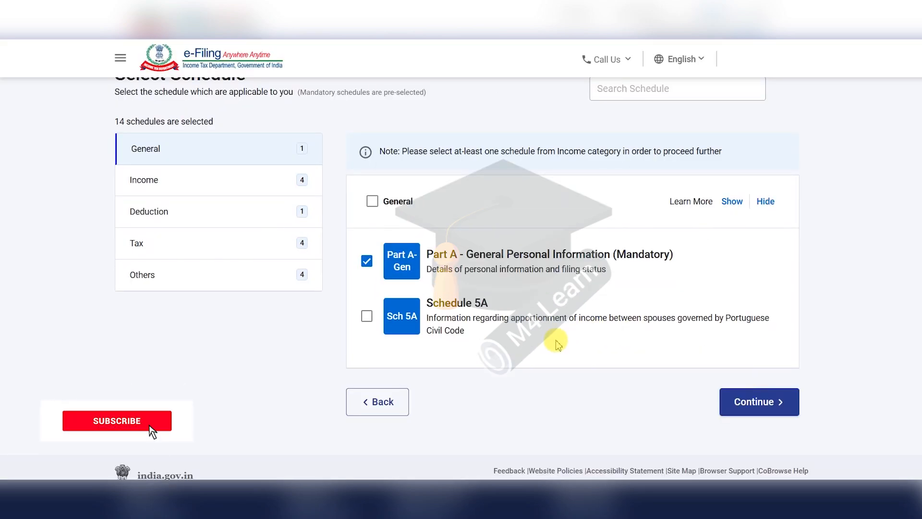
click(759, 405)
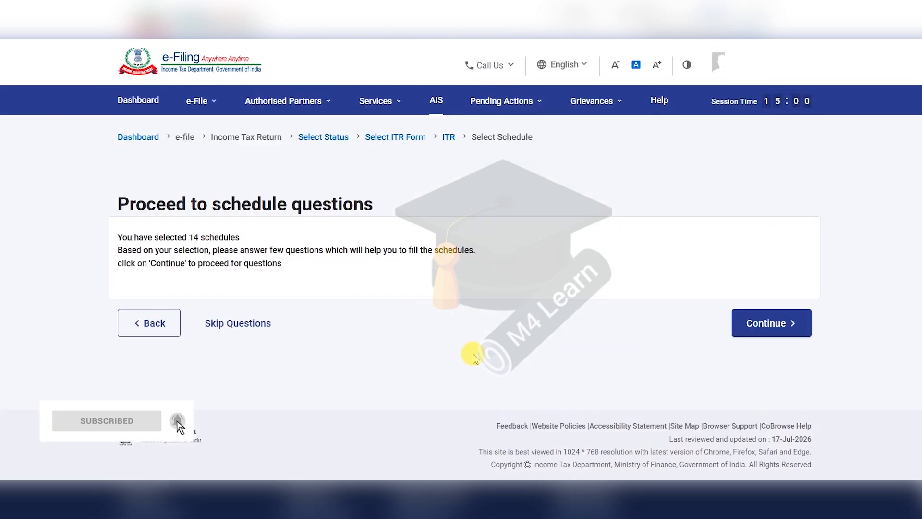
In the schedule questions, answer No to opting out of the new tax regime and No to all three salary exemption questions
click(771, 323)
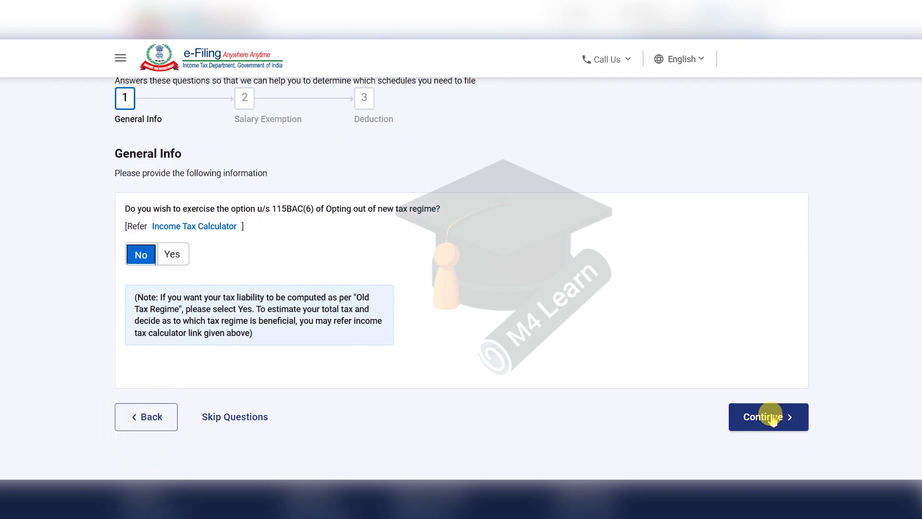
click(771, 417)
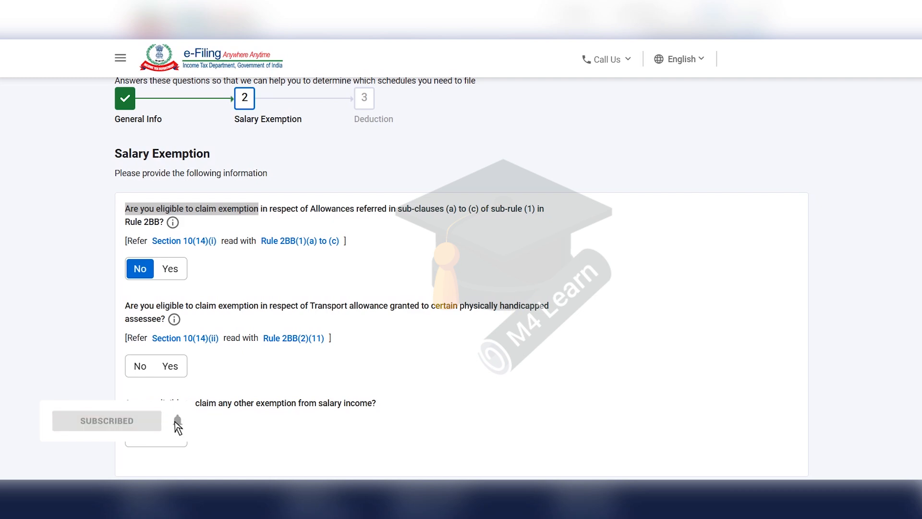
click(140, 365)
scroll(246, 362, down, 1)
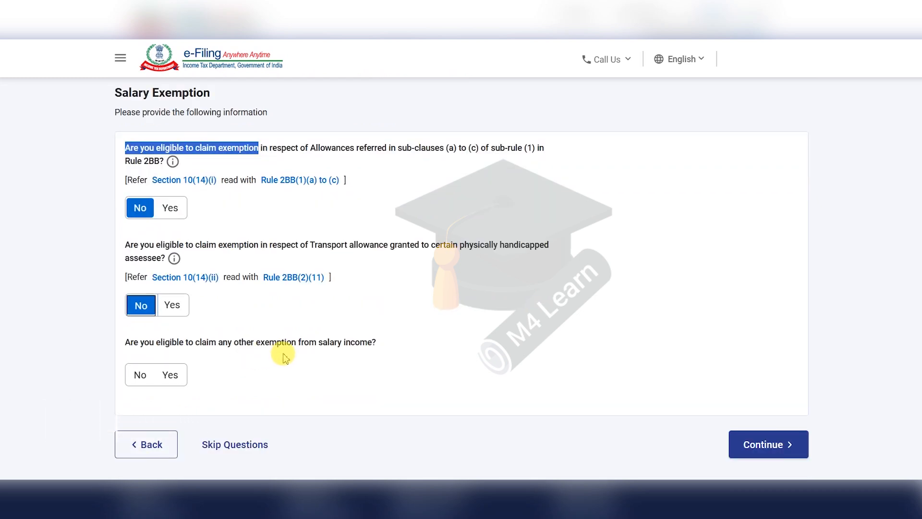
click(126, 344)
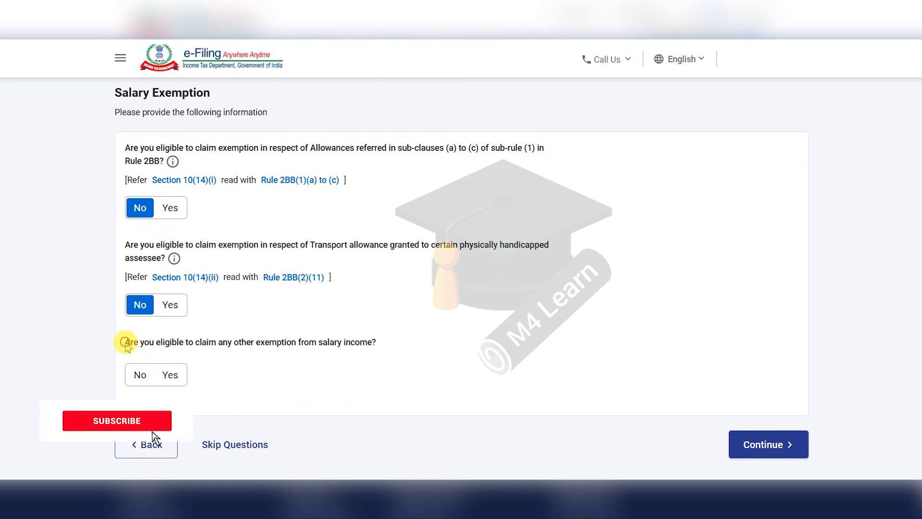
click(139, 375)
scroll(672, 375, down, 1)
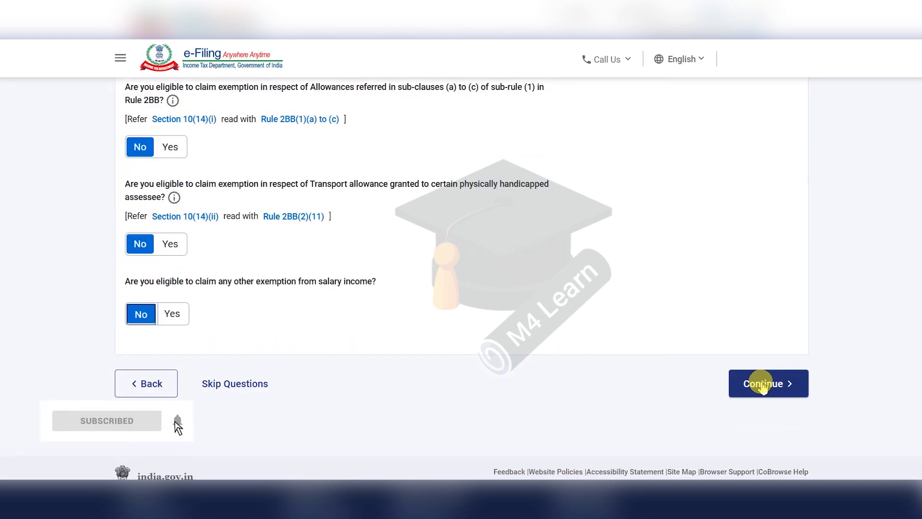
click(762, 384)
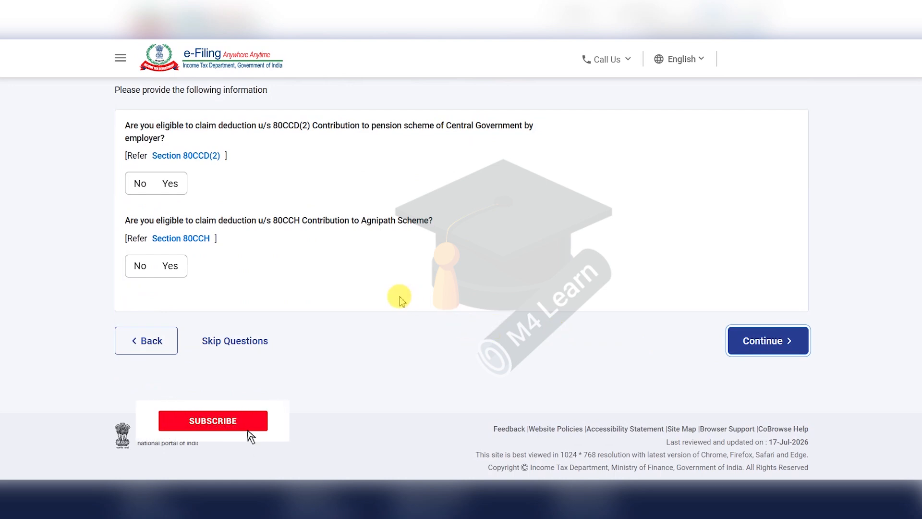
Answer No to the 80CCD(2) and 80CCH deduction questions and acknowledge the notice about pre-filled data
scroll(402, 300, up, 1)
click(140, 244)
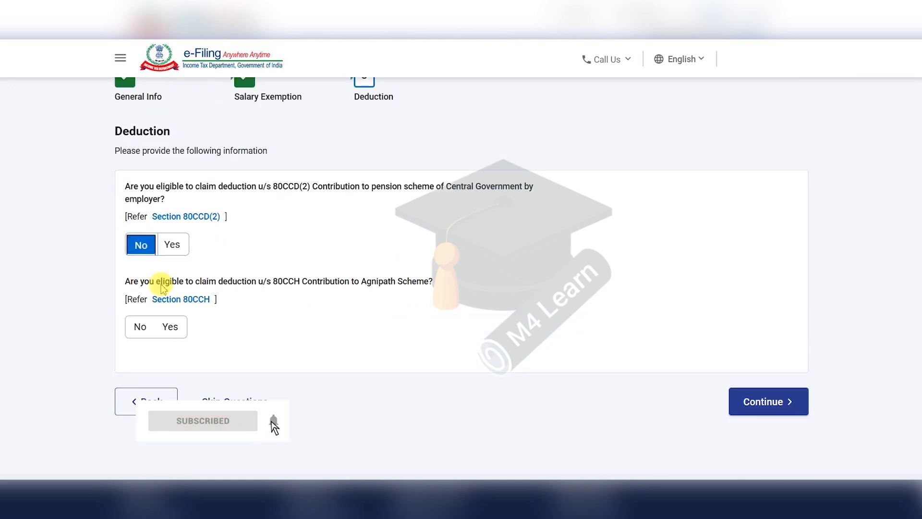
click(141, 327)
click(771, 401)
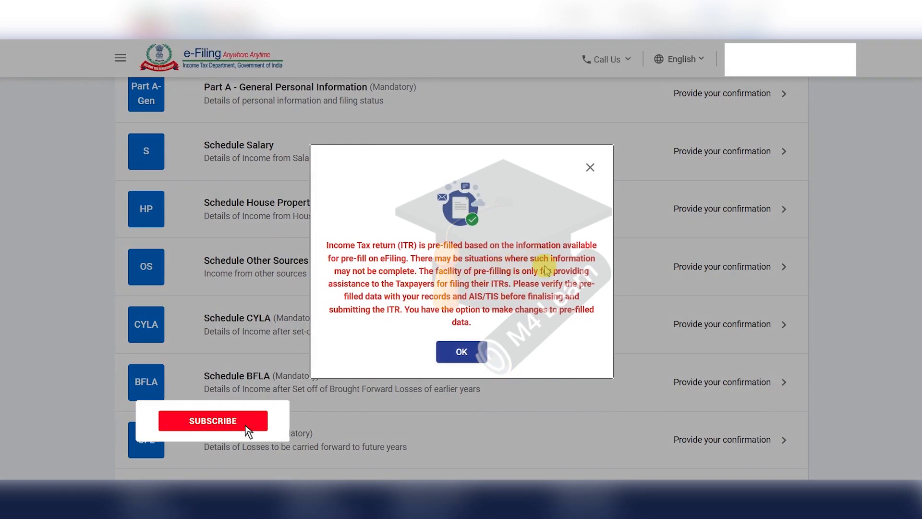
click(462, 352)
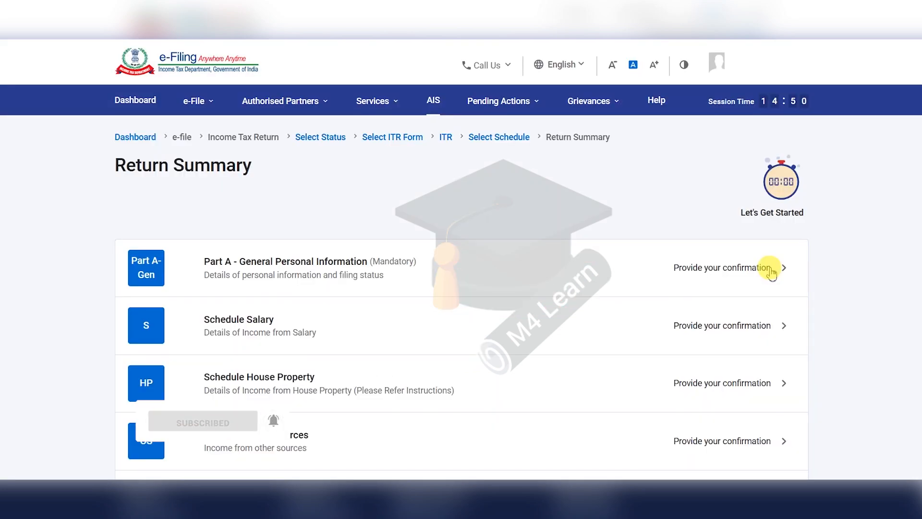
Open Part A - General Personal Information and answer No to the FPI question in the Filing Status section
click(772, 271)
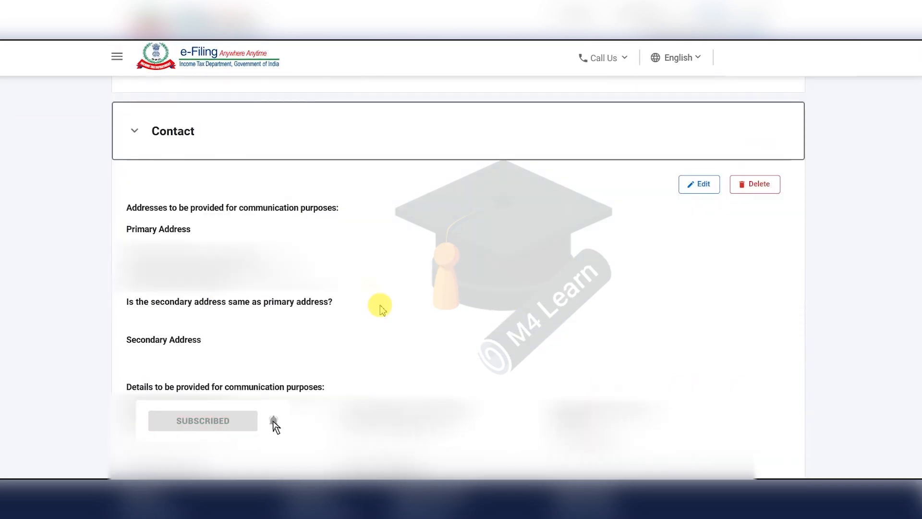
scroll(379, 307, down, 3)
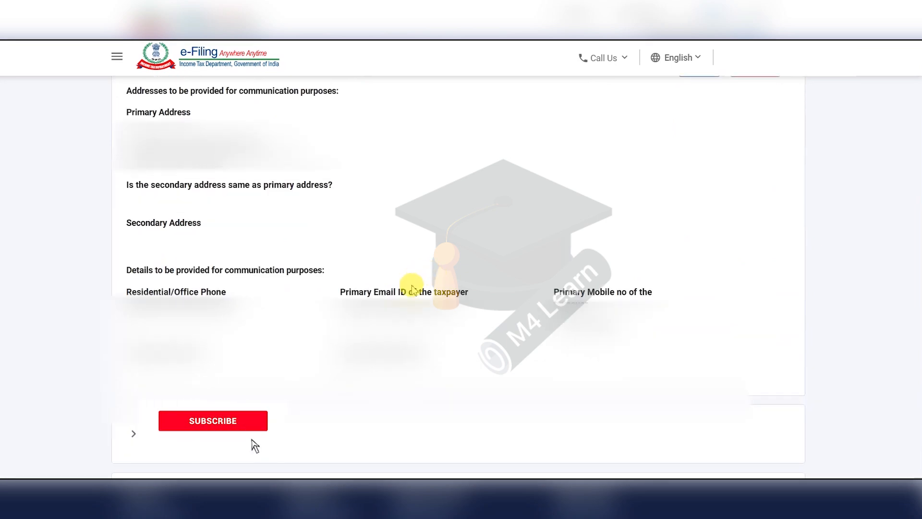
scroll(411, 289, down, 5)
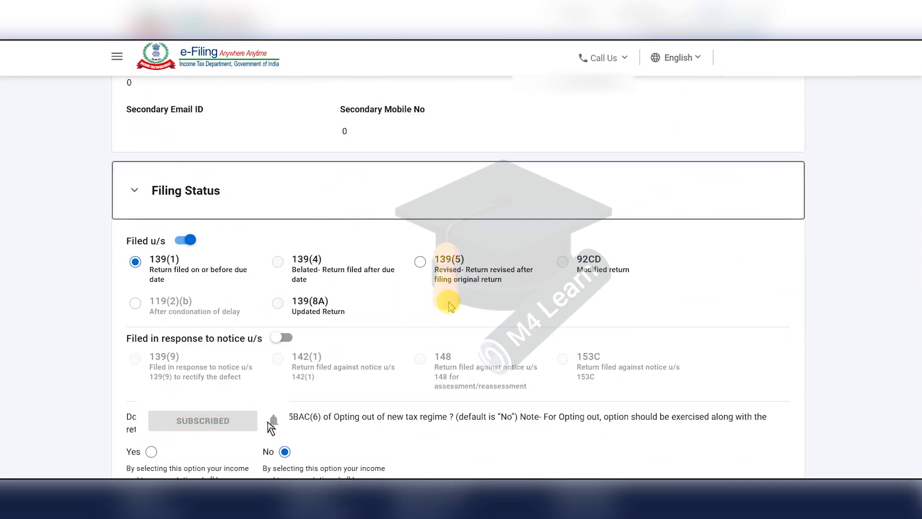
scroll(449, 305, down, 10)
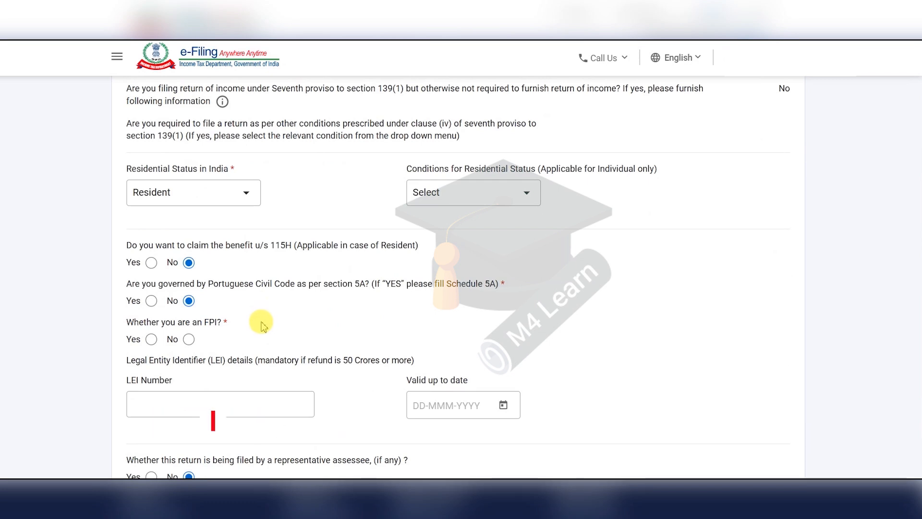
click(189, 340)
scroll(327, 331, down, 1)
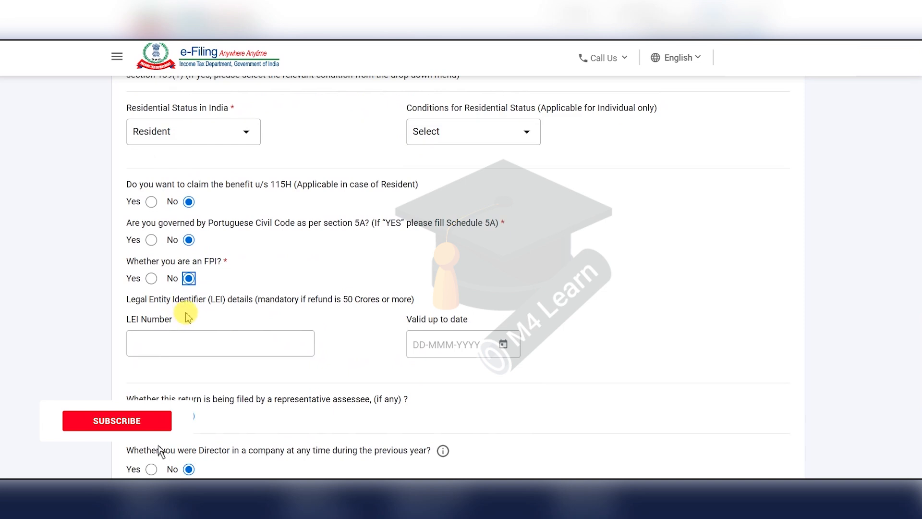
In Filing Status, review the remaining declarations and answer No to having been Director in a company during the previous year
scroll(350, 319, down, 1)
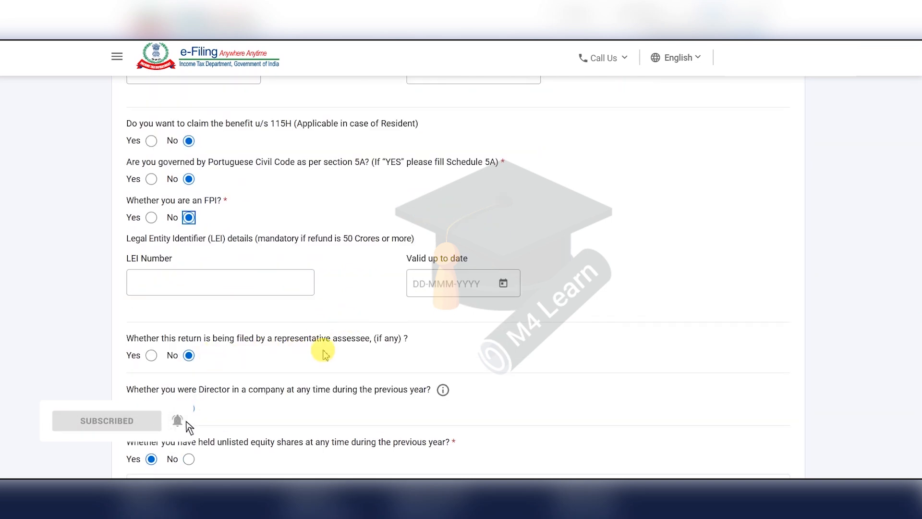
scroll(335, 354, down, 1)
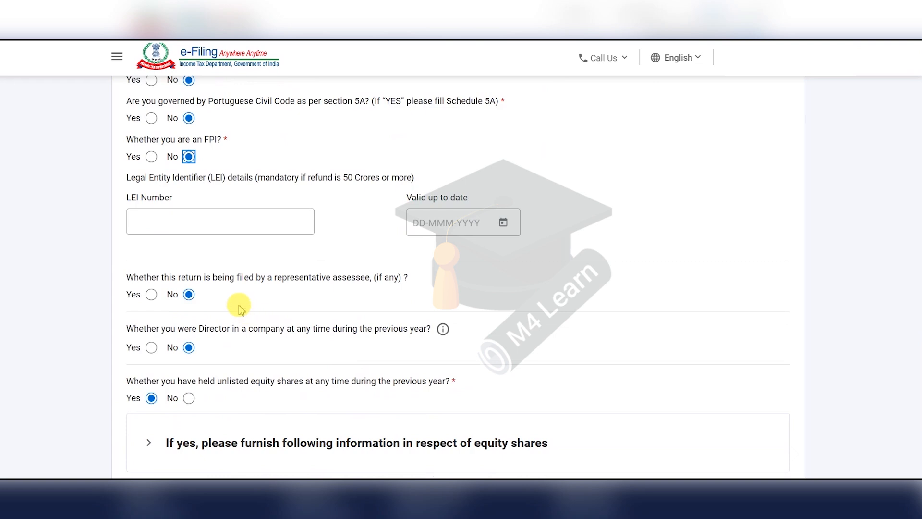
click(188, 347)
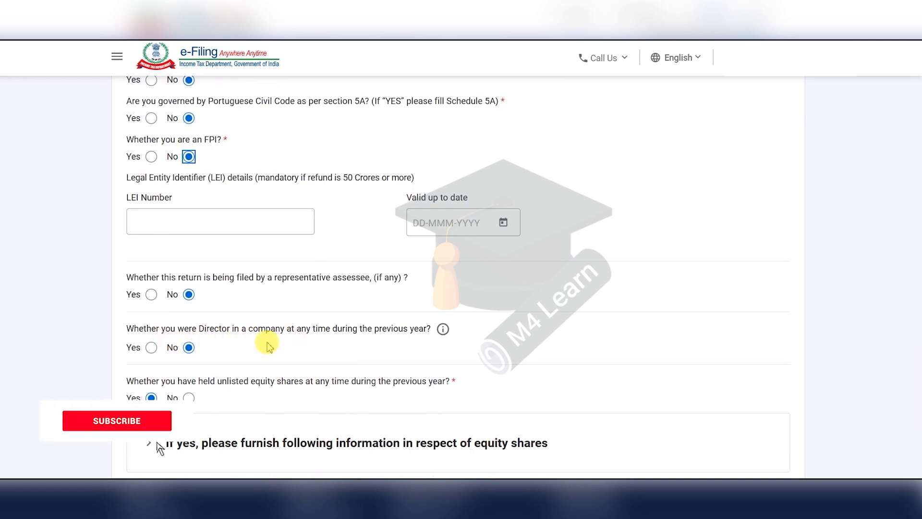
scroll(267, 344, down, 1)
scroll(267, 344, down, 1)
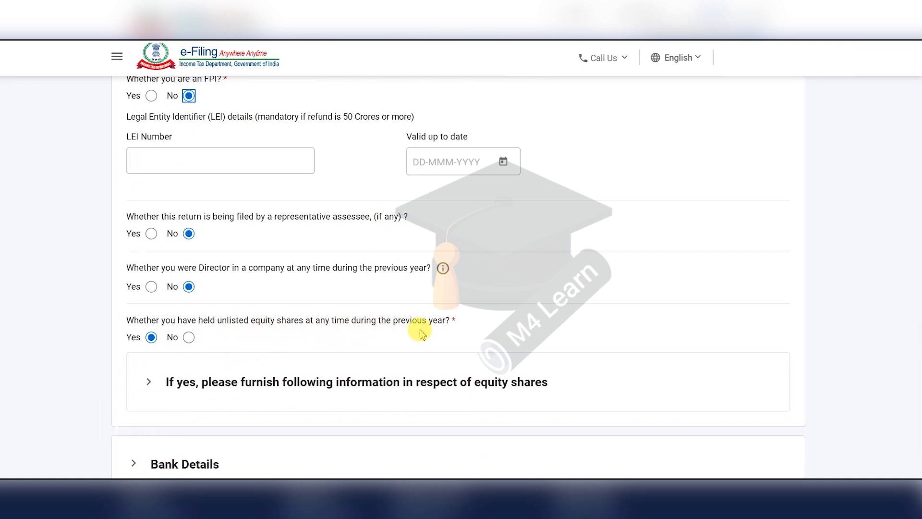
Check the validated accounts and refund nominations under Bank Details, and confirm Part A - General Personal Information
scroll(420, 333, down, 3)
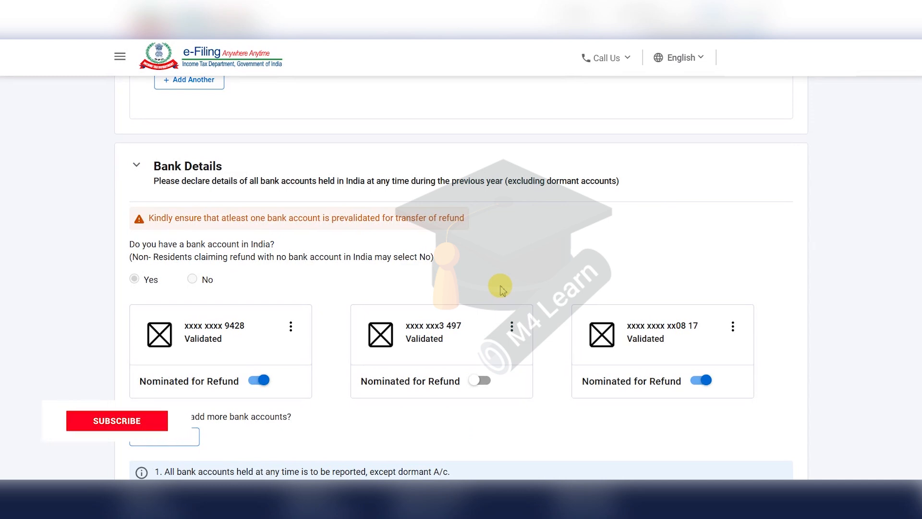
scroll(501, 290, down, 1)
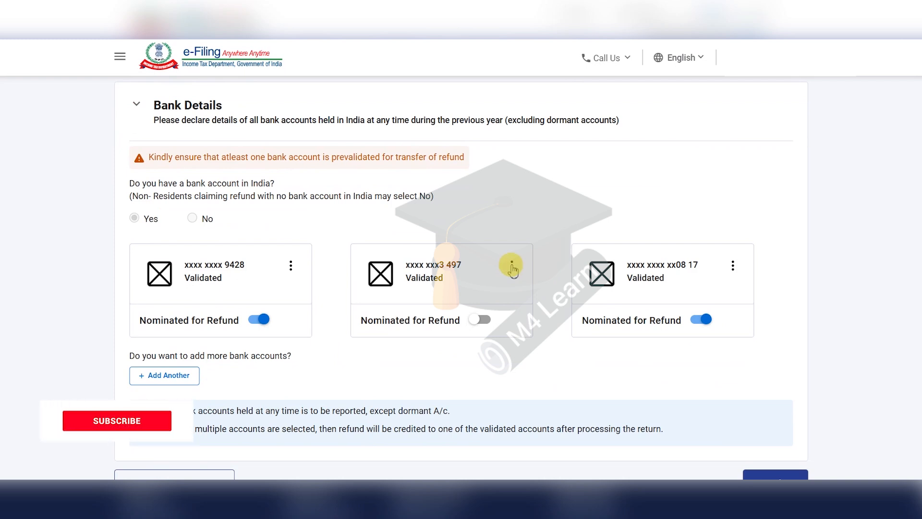
scroll(512, 269, down, 3)
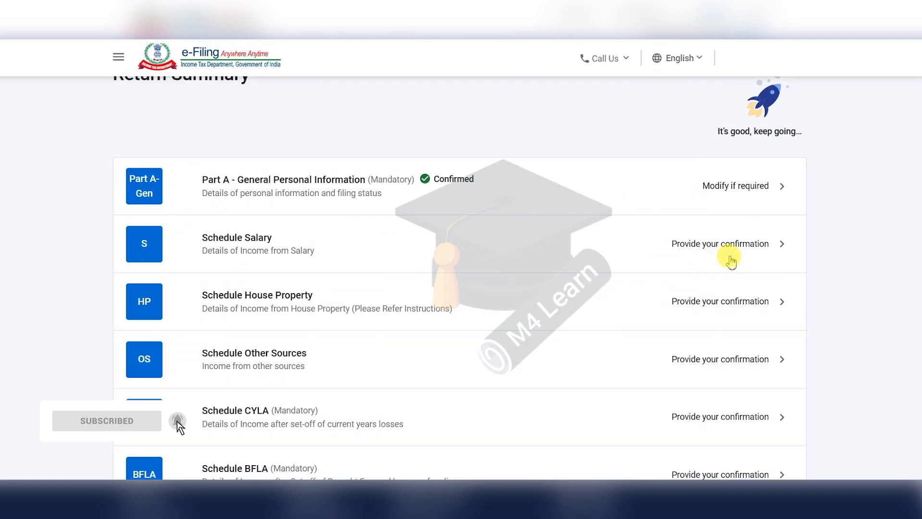
Confirm Schedule Salary and Schedule House Property
click(728, 252)
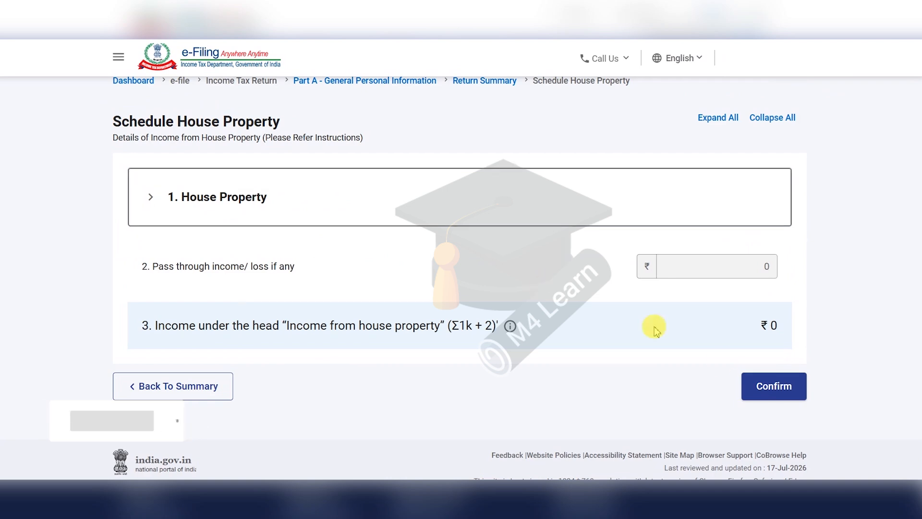
click(774, 385)
Open Schedule Other Sources from the return summary, review its income entries and confirm the schedule
scroll(617, 353, down, 2)
scroll(616, 353, down, 4)
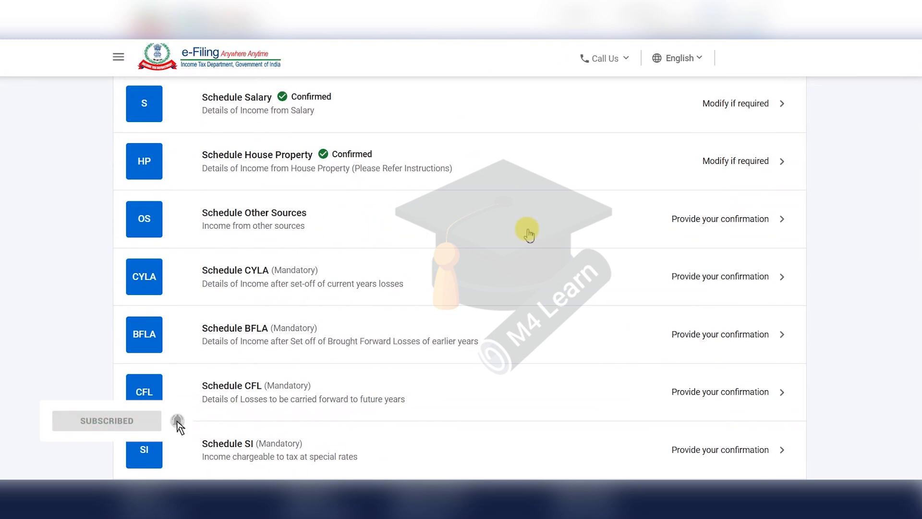
click(733, 221)
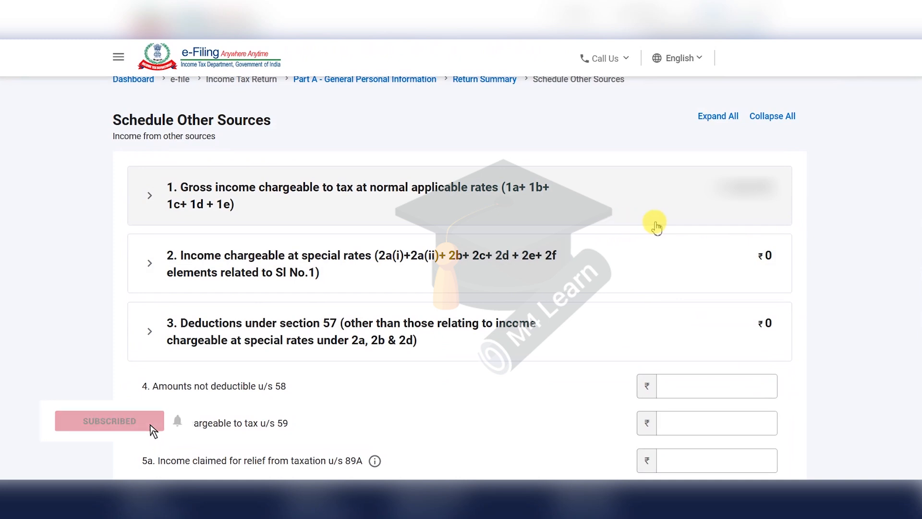
scroll(658, 221, down, 10)
click(783, 365)
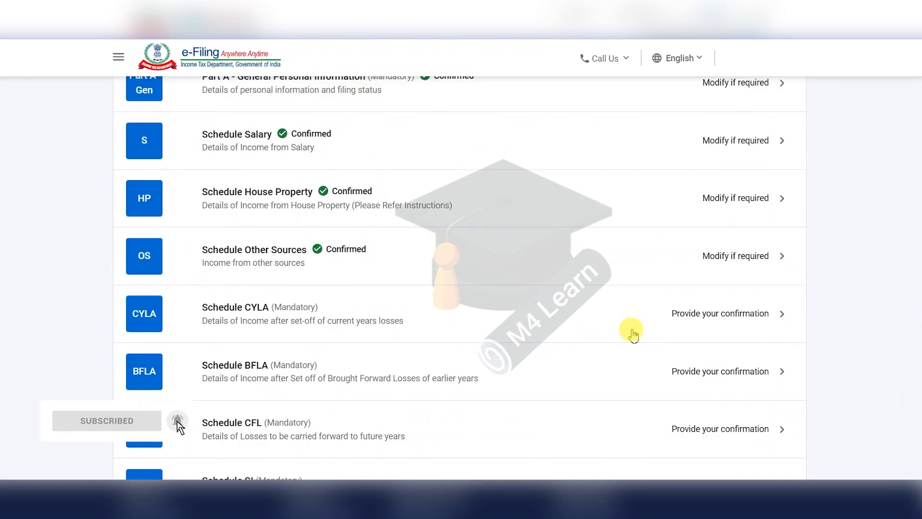
Open Schedule CYLA, review all columns of the current-year loss set-off table and confirm it without editing the auto-populated details
click(633, 335)
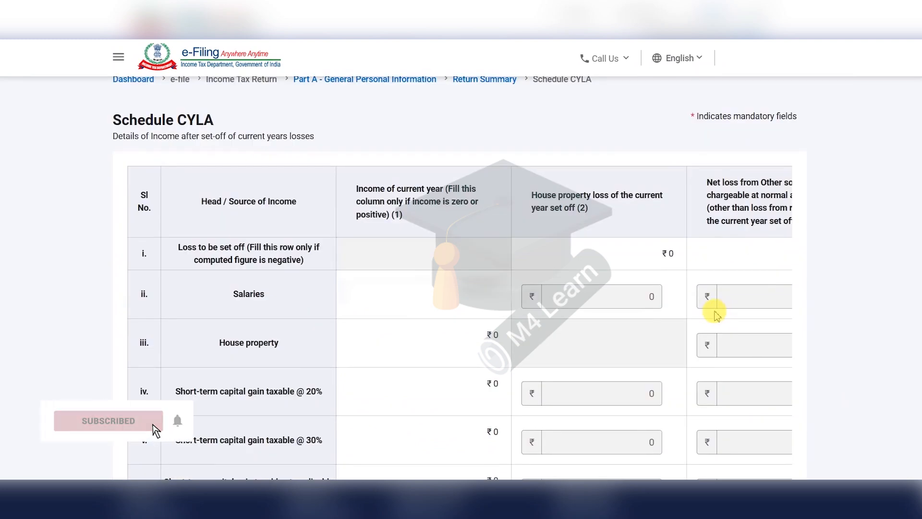
scroll(715, 313, down, 8)
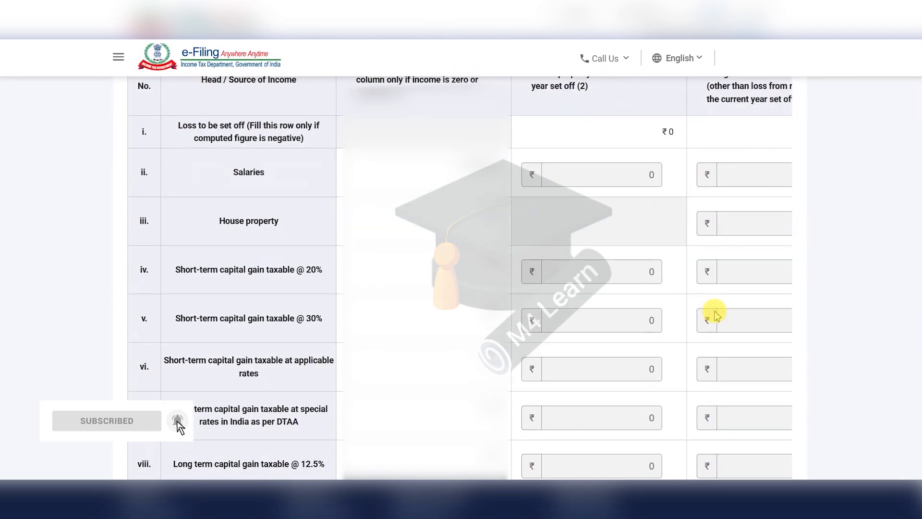
scroll(715, 313, down, 4)
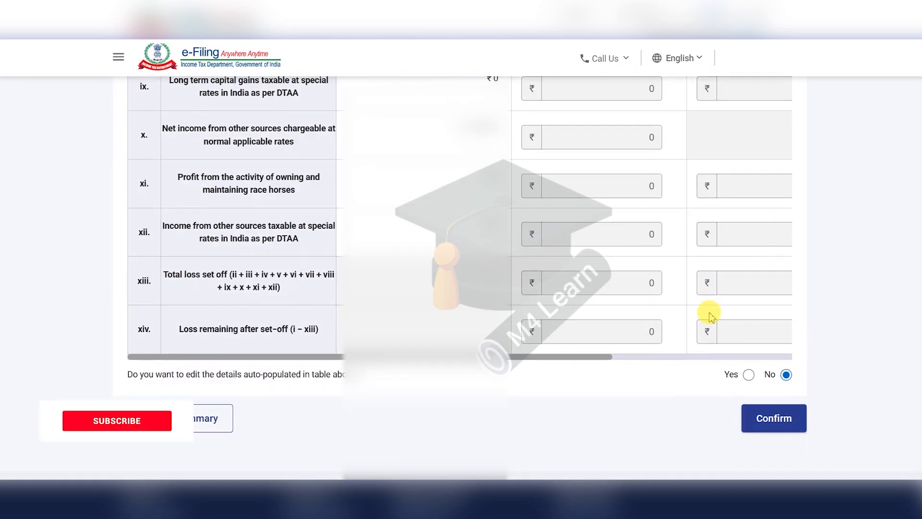
scroll(709, 313, right, 5)
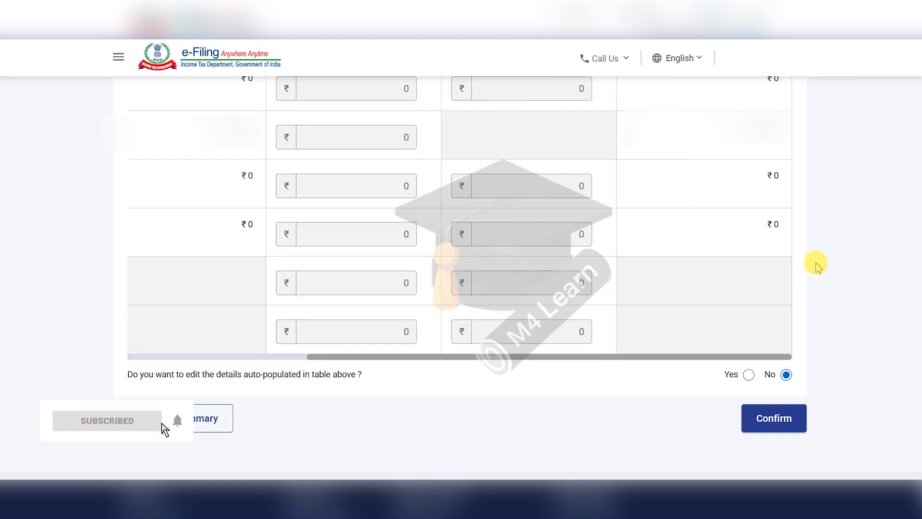
click(785, 423)
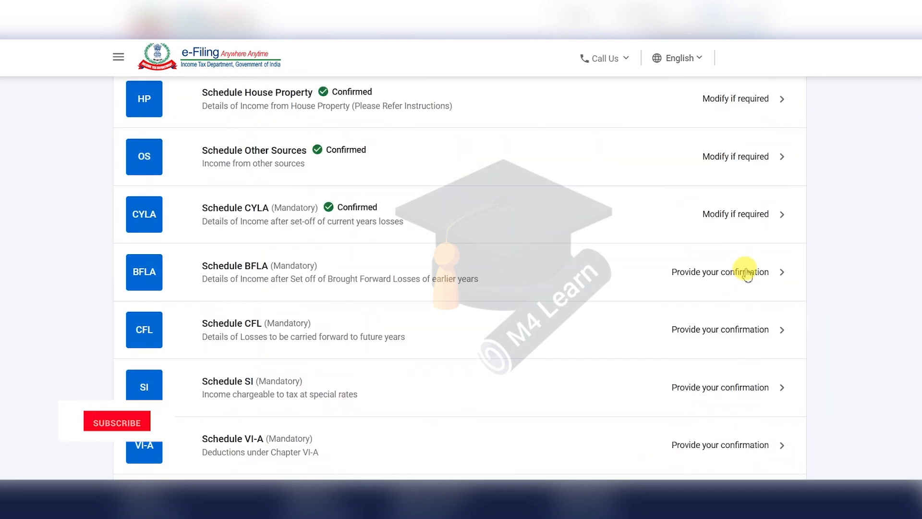
Open Schedule BFLA, review the brought-forward loss set-off table and confirm it without editing the auto-populated details
click(746, 272)
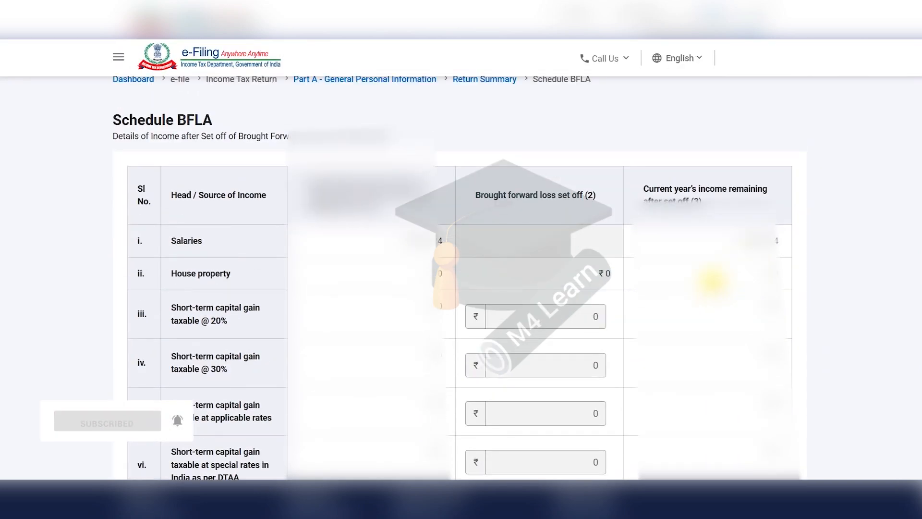
scroll(712, 281, down, 5)
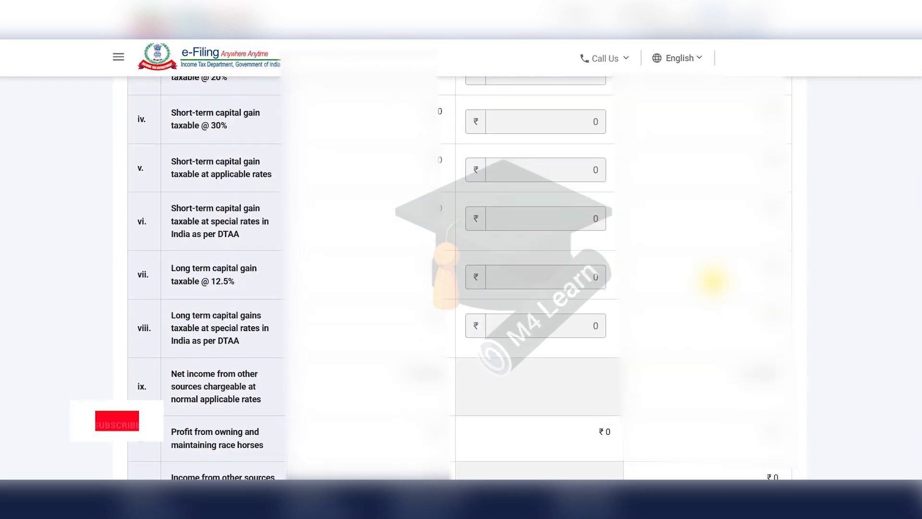
scroll(713, 281, down, 8)
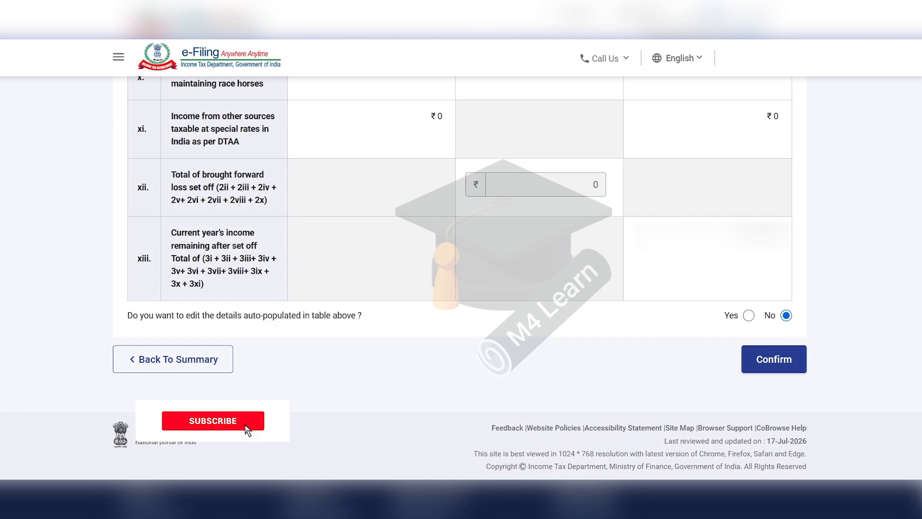
click(779, 364)
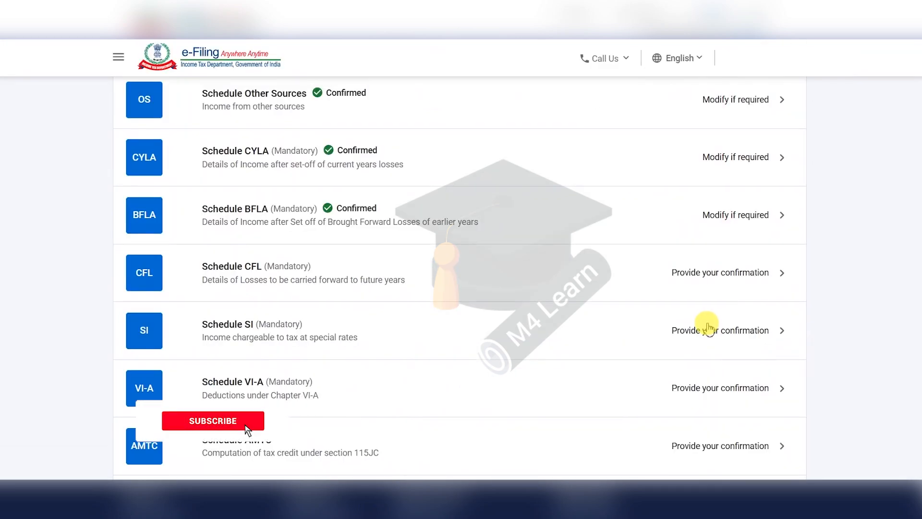
Open Schedule CFL, check the losses carried forward across all years and columns, and confirm the schedule
click(746, 278)
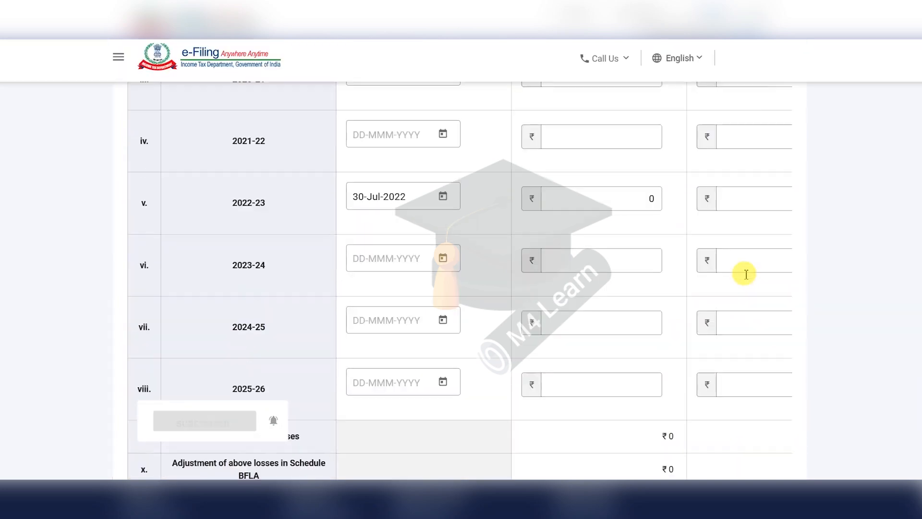
scroll(746, 279, down, 9)
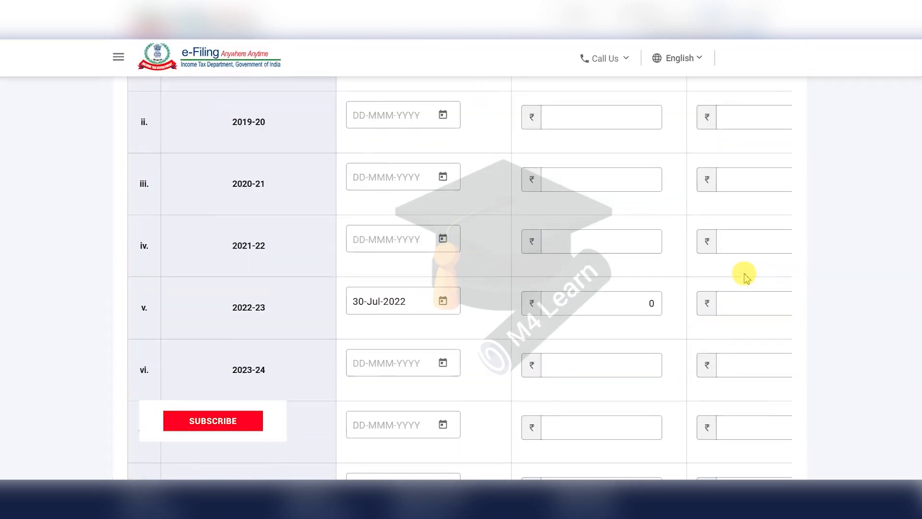
drag(529, 431, 830, 427)
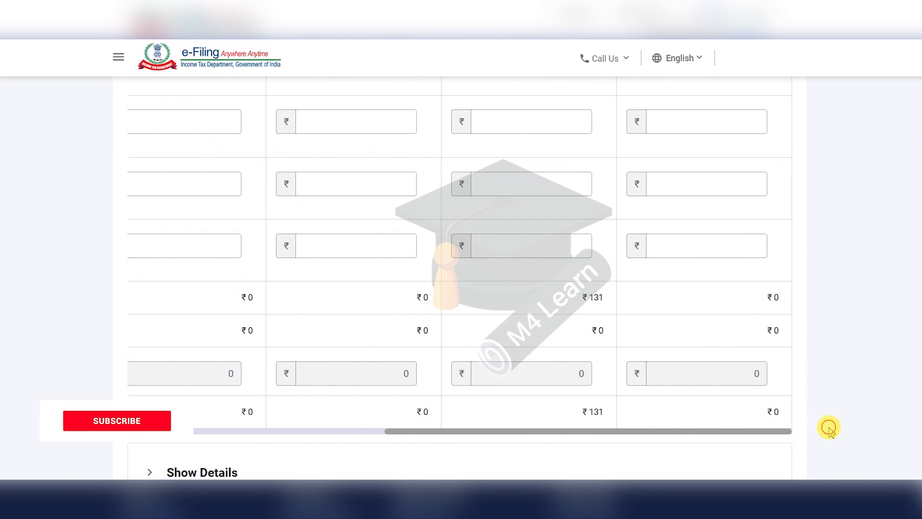
drag(778, 438, 416, 447)
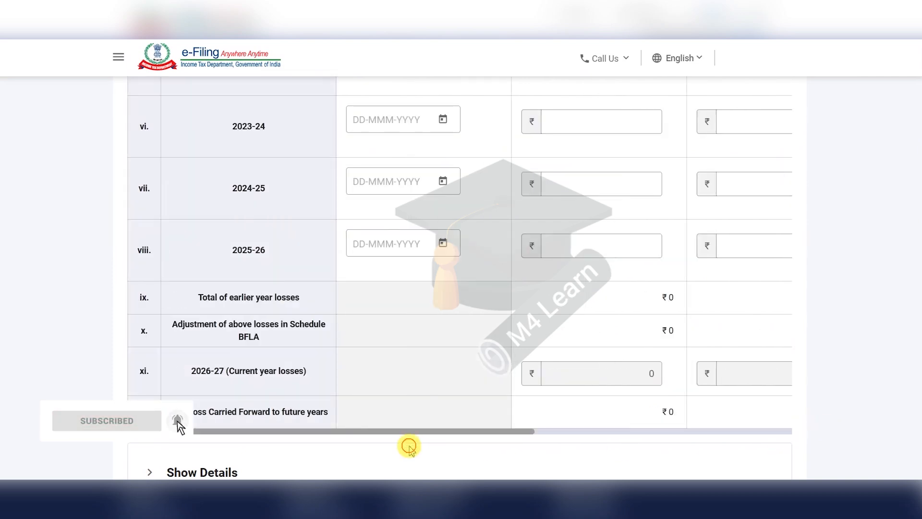
scroll(409, 445, down, 8)
scroll(814, 346, down, 2)
click(793, 359)
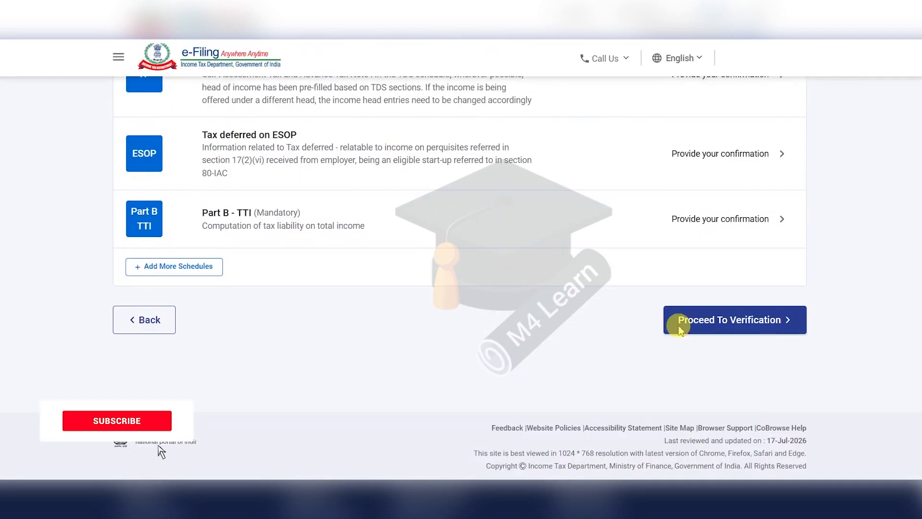
Open Schedule SI from the return summary, review all special-rate income rows down to the total, and confirm the schedule
scroll(553, 288, up, 5)
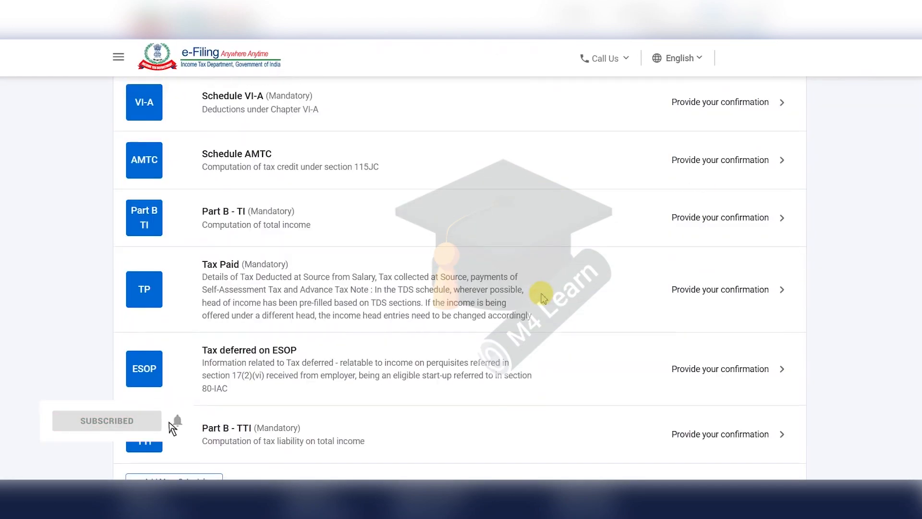
scroll(542, 297, up, 5)
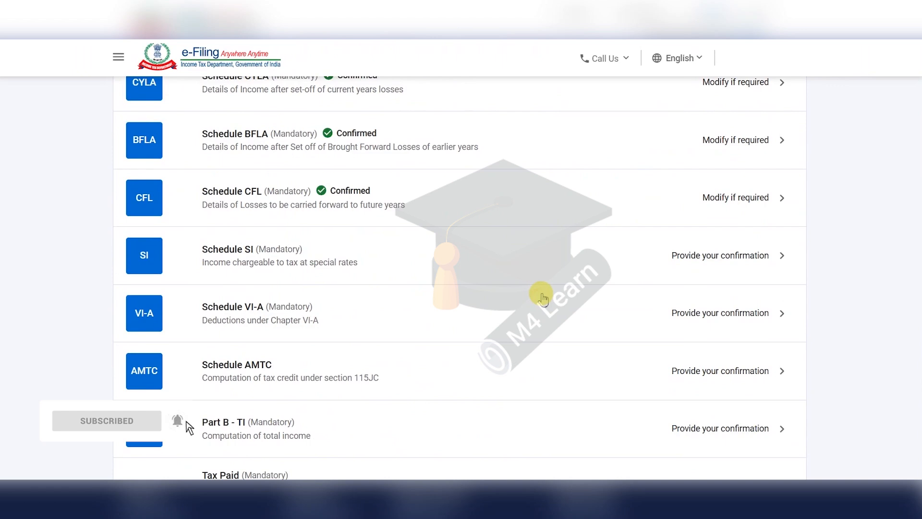
click(748, 261)
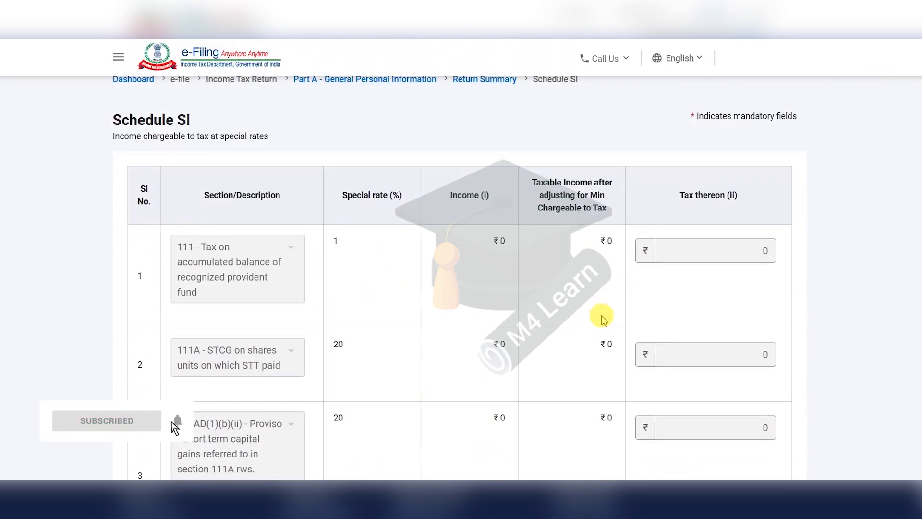
scroll(604, 319, down, 4)
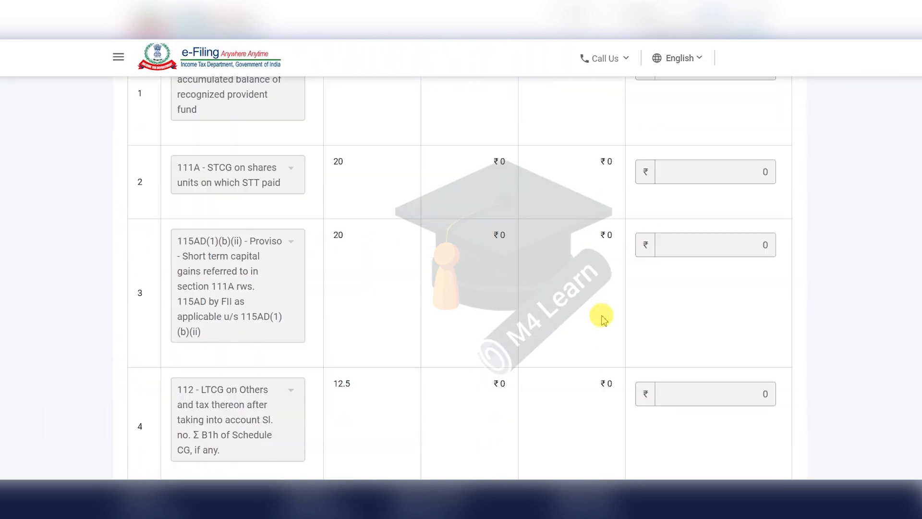
scroll(604, 320, up, 1)
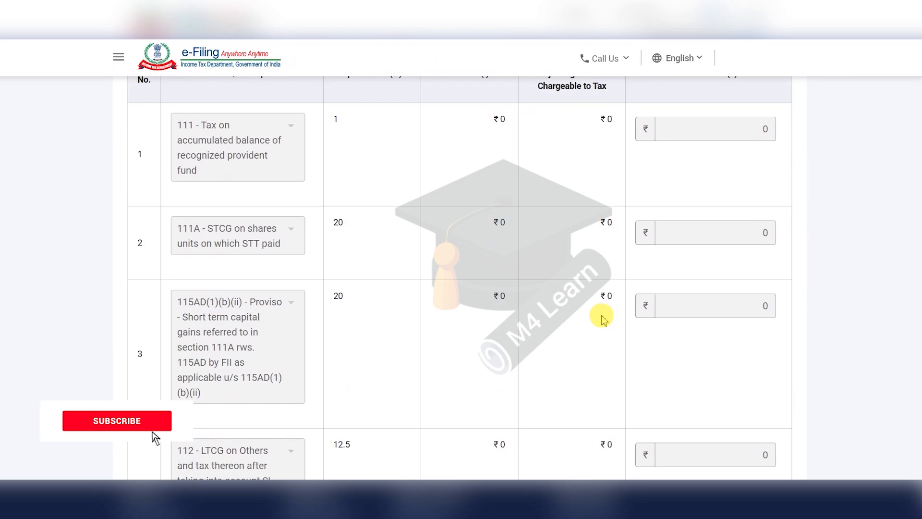
scroll(604, 320, up, 4)
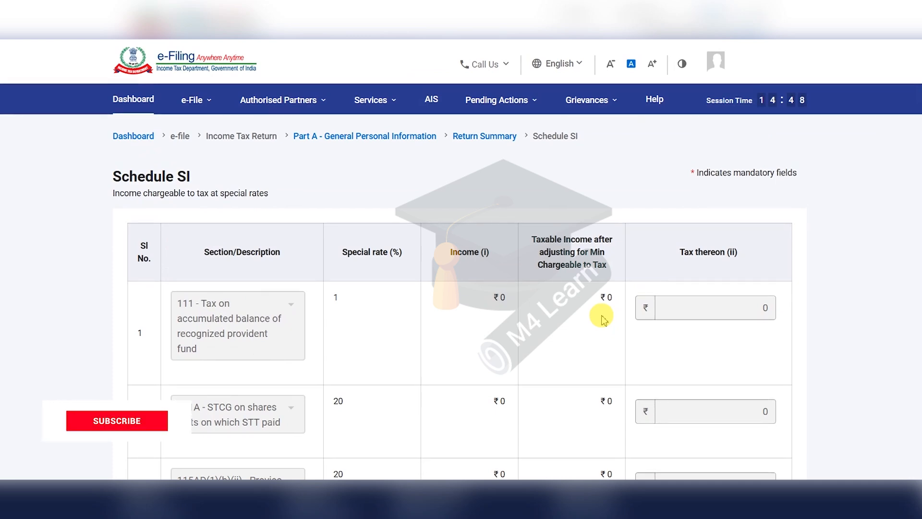
scroll(604, 319, down, 3)
scroll(604, 319, down, 15)
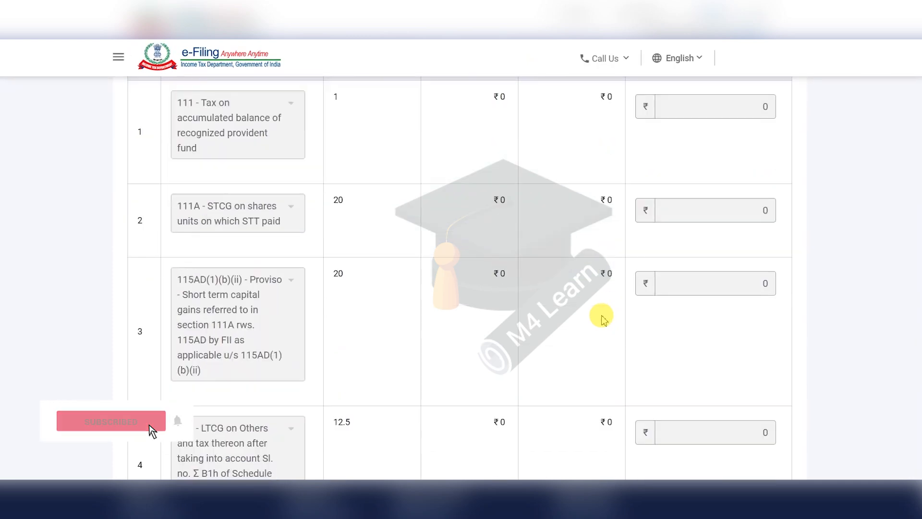
scroll(603, 319, down, 15)
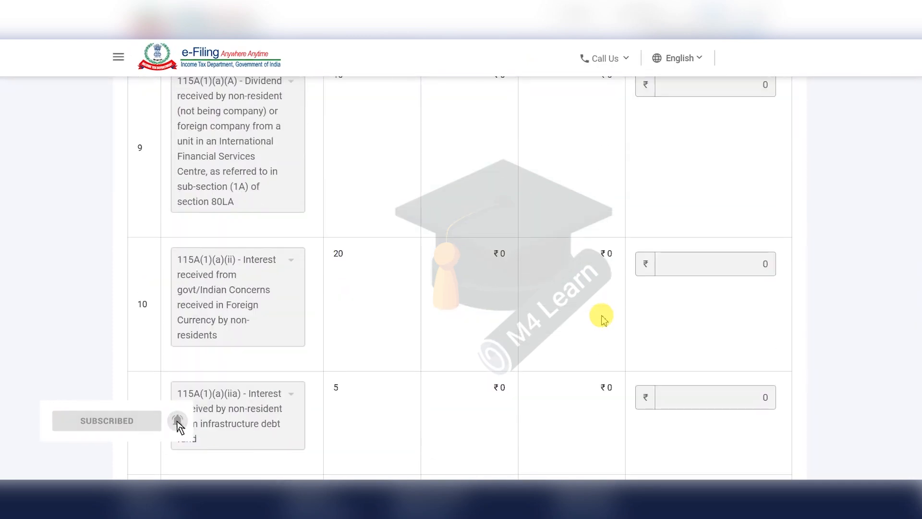
scroll(604, 319, down, 20)
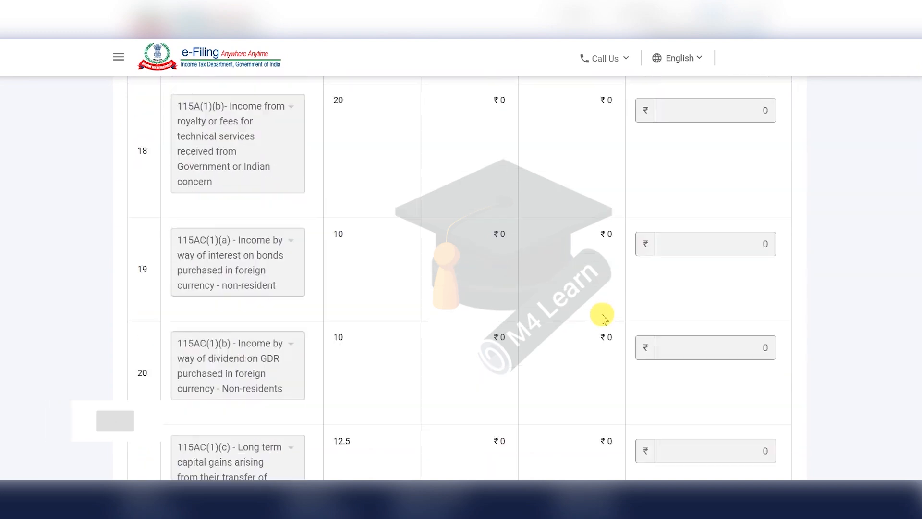
scroll(604, 319, down, 20)
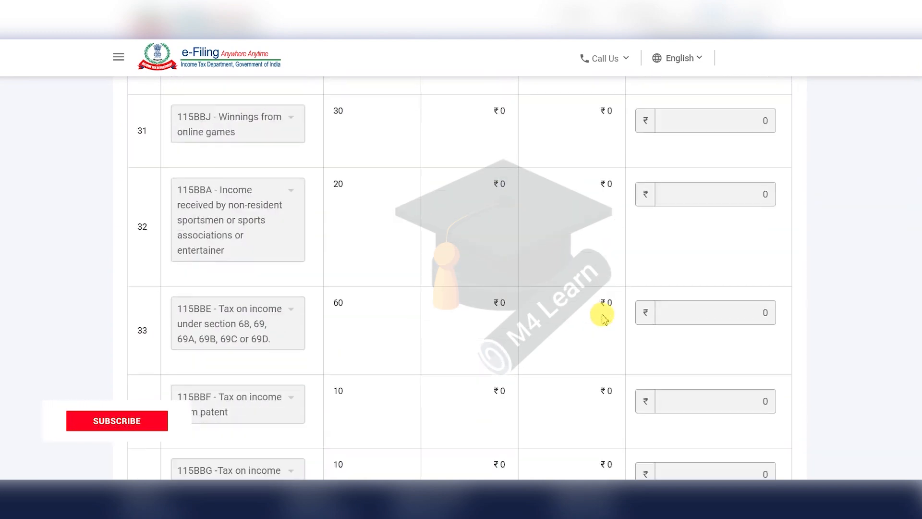
scroll(604, 320, down, 20)
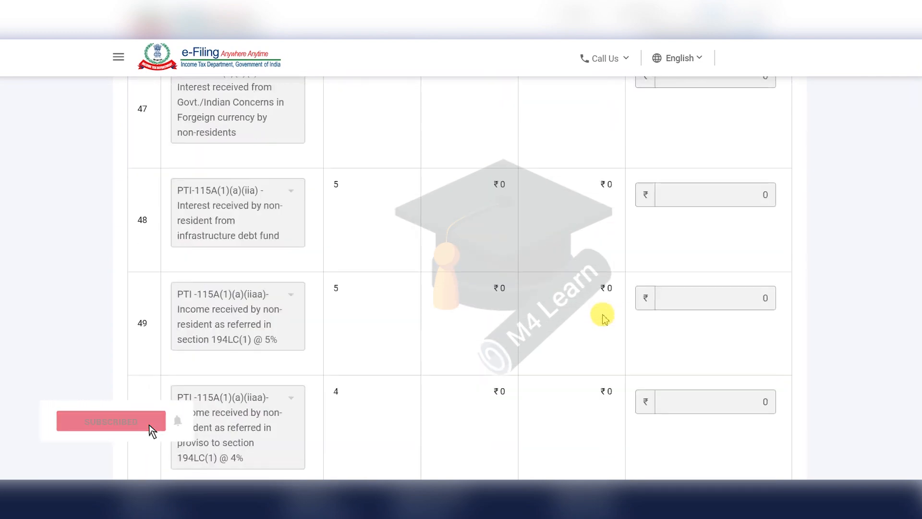
scroll(604, 317, down, 15)
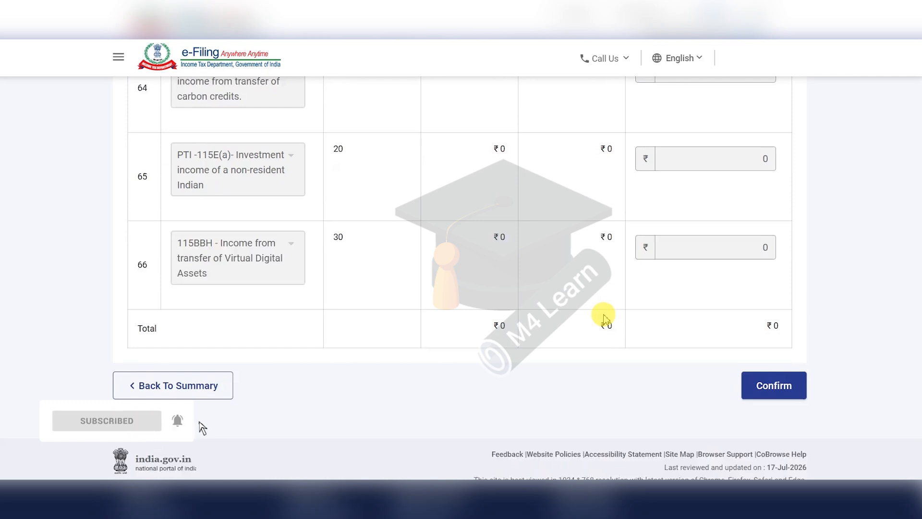
scroll(697, 346, down, 1)
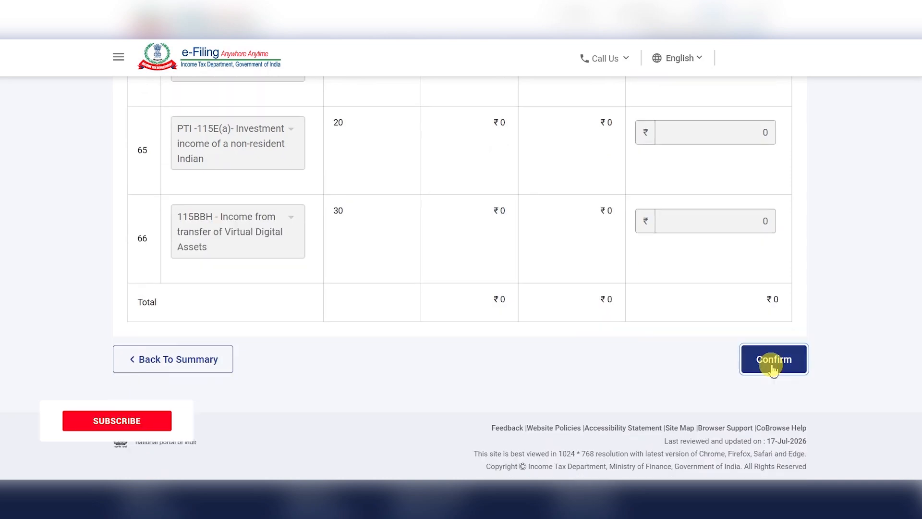
click(774, 361)
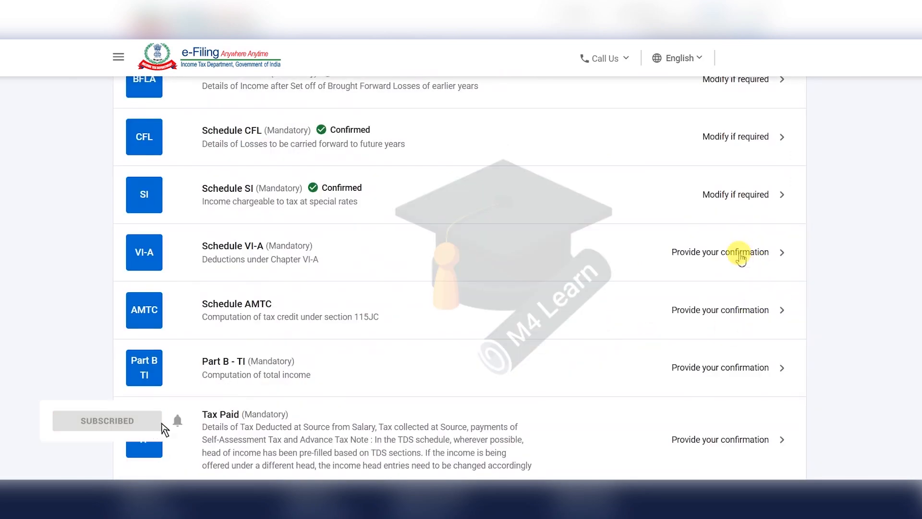
Open Schedule VI-A and review the Part B deductions for certain payments, from 80C through 80GGC
click(741, 254)
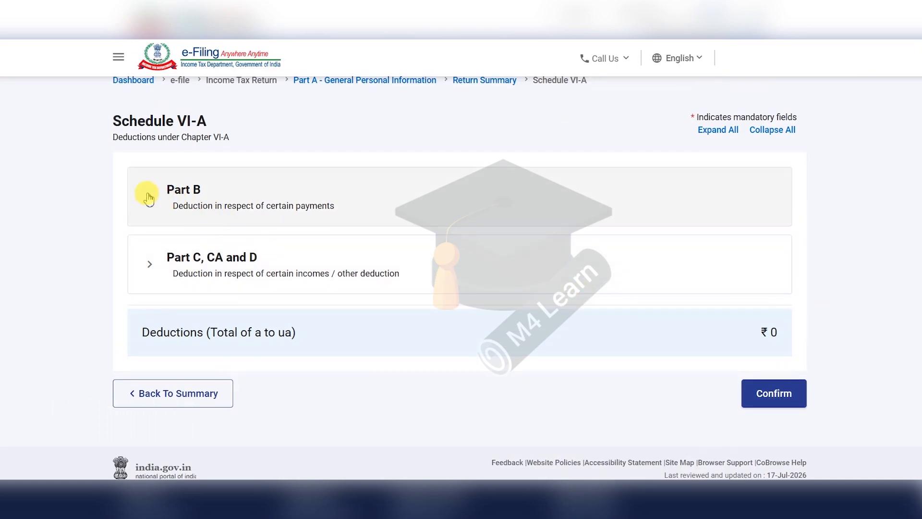
click(147, 195)
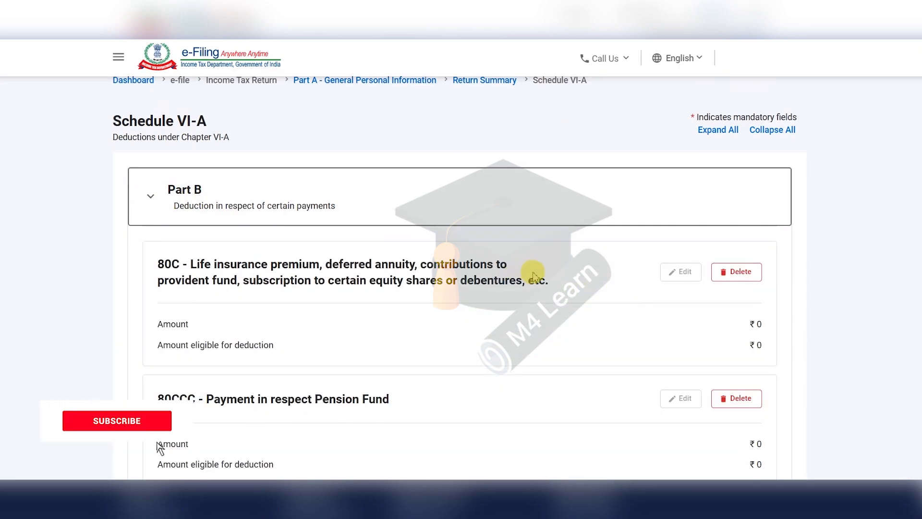
scroll(536, 273, down, 2)
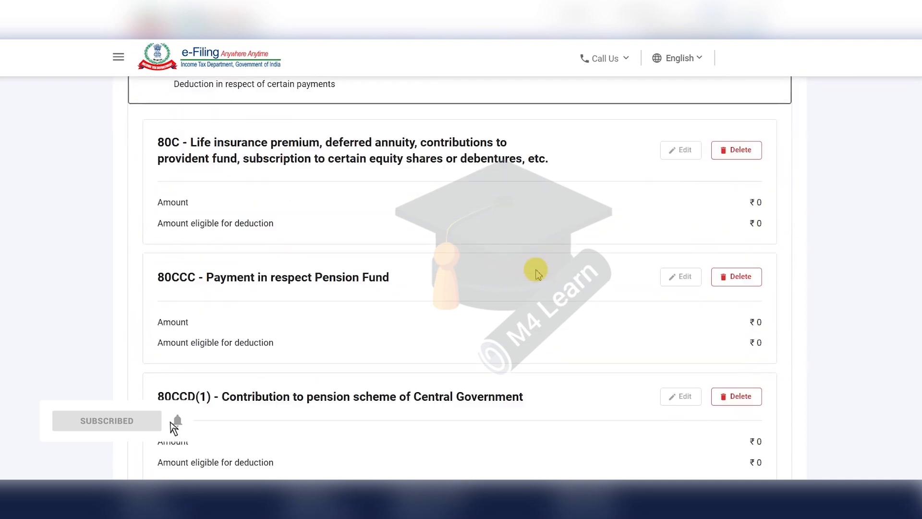
scroll(536, 273, down, 3)
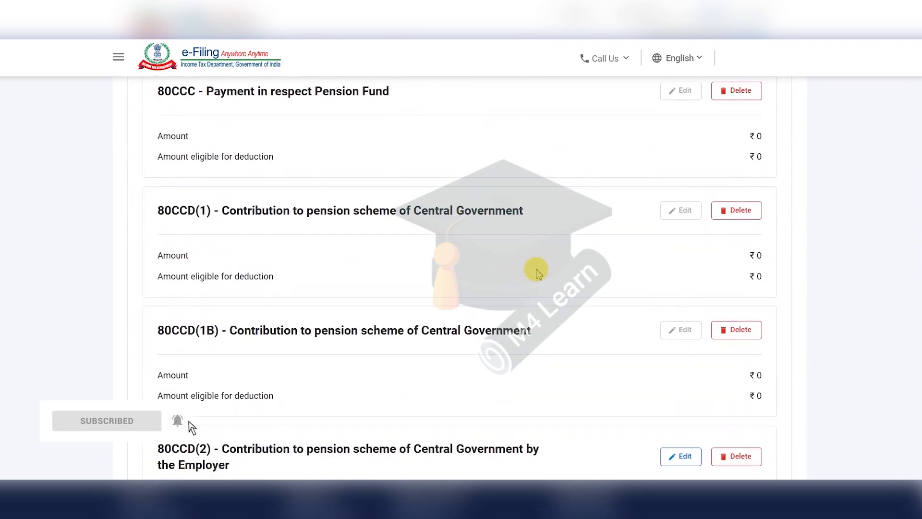
scroll(536, 273, down, 3)
scroll(537, 272, down, 3)
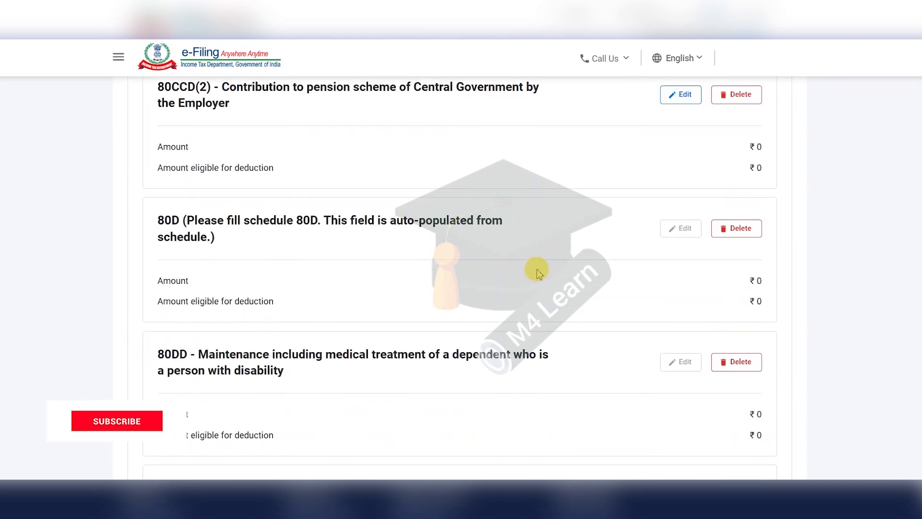
scroll(538, 273, down, 3)
scroll(538, 273, down, 4)
scroll(536, 273, down, 14)
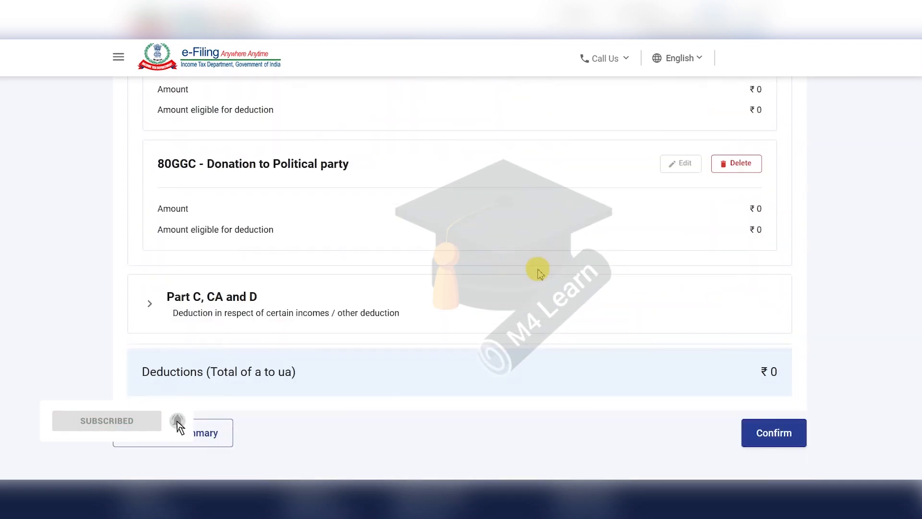
scroll(538, 273, down, 2)
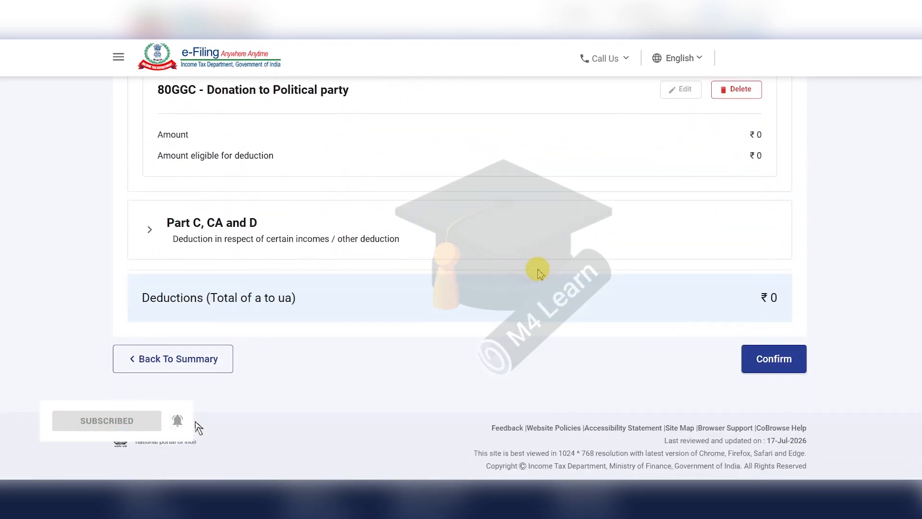
Expand Part C, CA and D of Schedule VI-A, review its deduction entries and confirm the schedule without editing them
click(150, 232)
scroll(486, 318, down, 7)
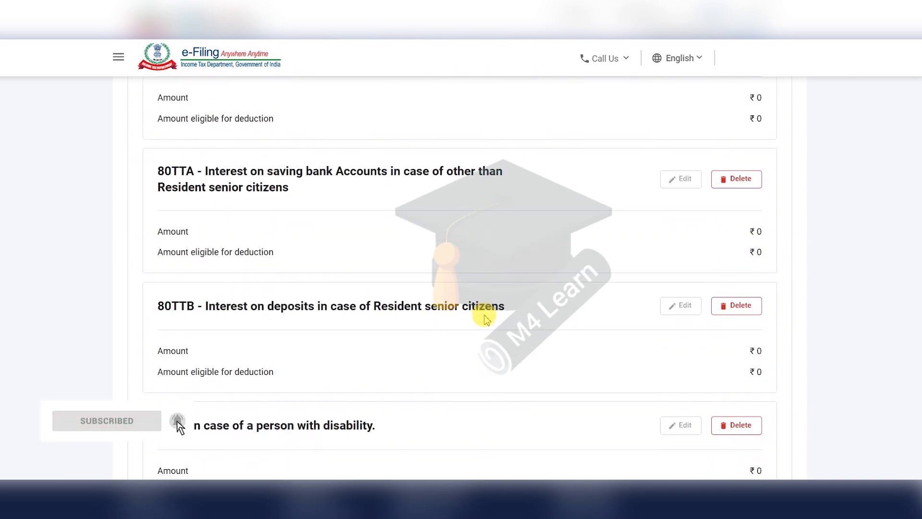
scroll(486, 319, down, 2)
scroll(486, 319, up, 1)
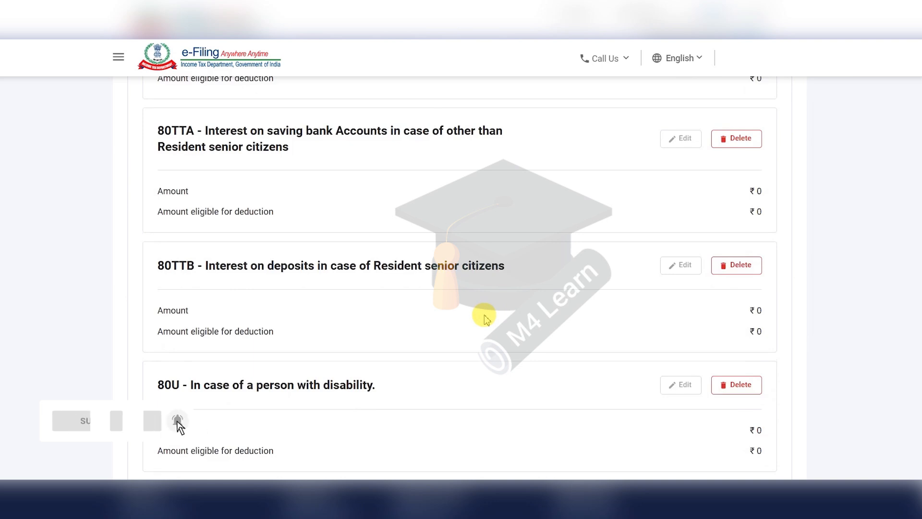
scroll(486, 318, down, 5)
click(778, 378)
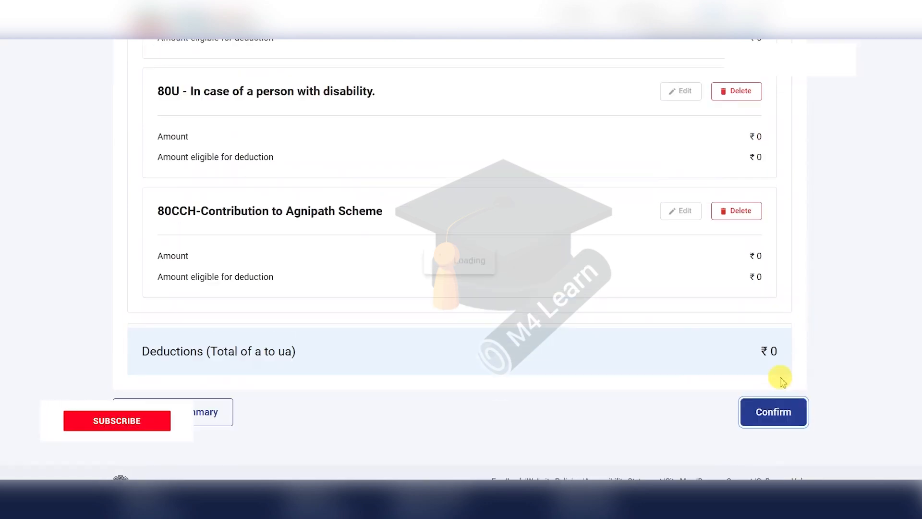
Open Schedule AMTC, review the section 115JC tax credit computation across the assessment years, and confirm it without entering any amounts
scroll(614, 339, up, 10)
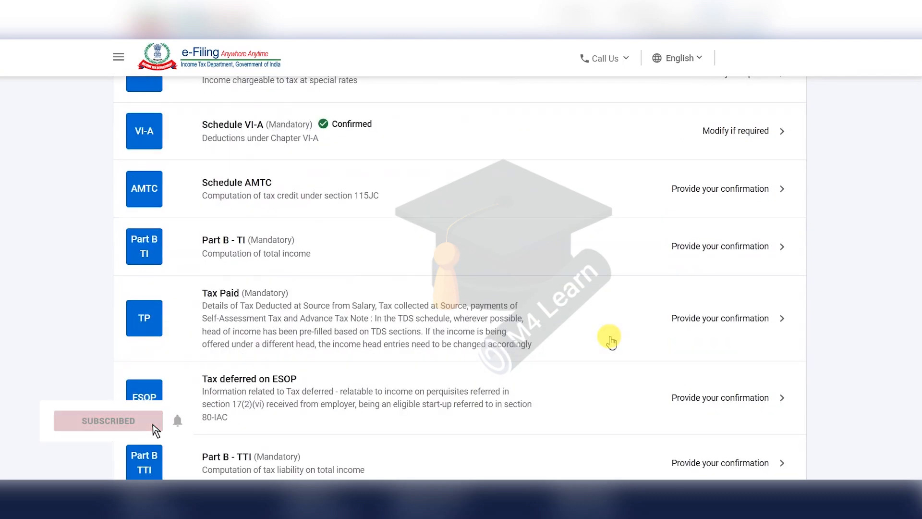
scroll(610, 341, down, 2)
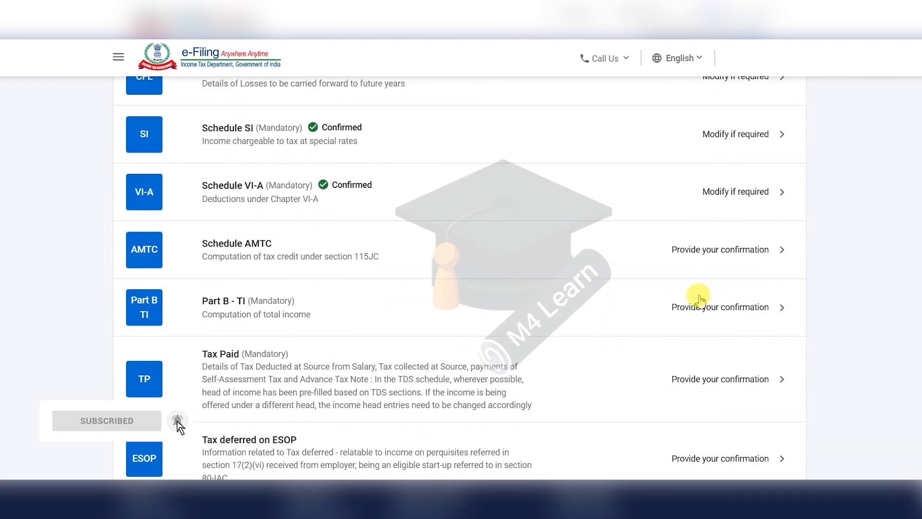
click(738, 251)
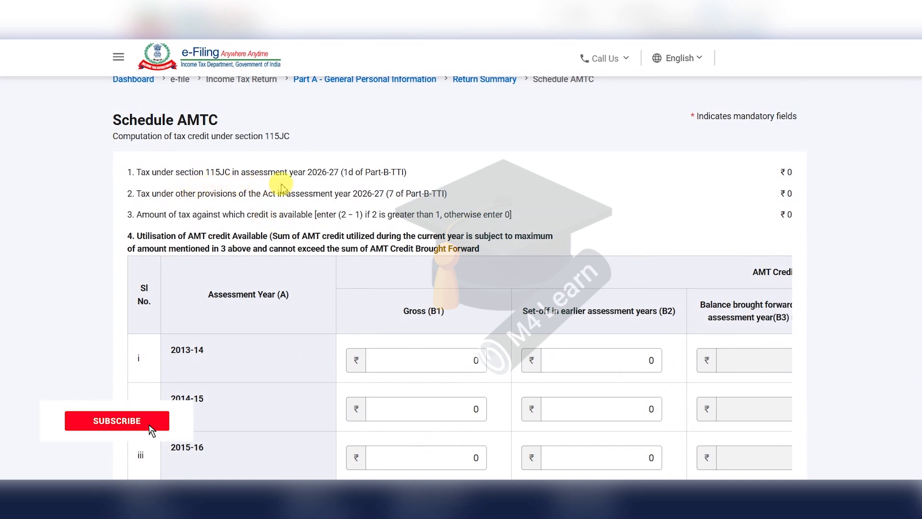
scroll(712, 197, down, 15)
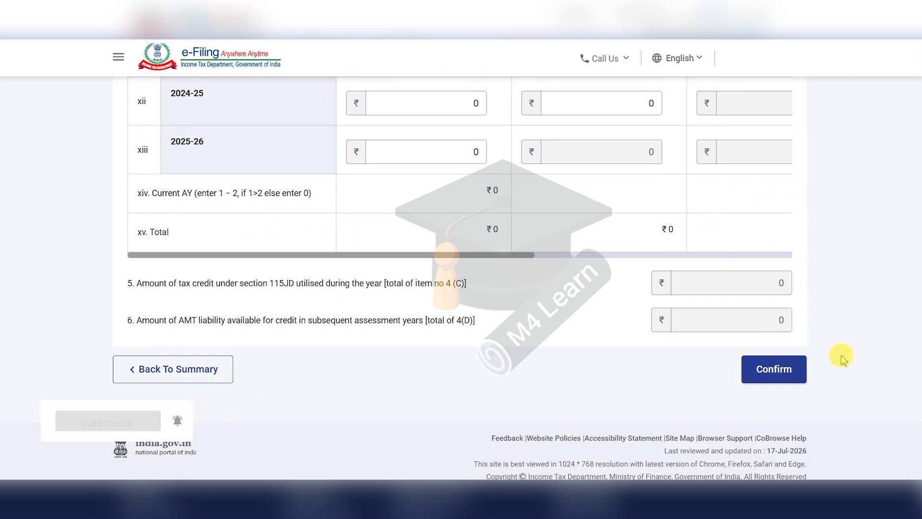
scroll(841, 356, down, 1)
click(793, 360)
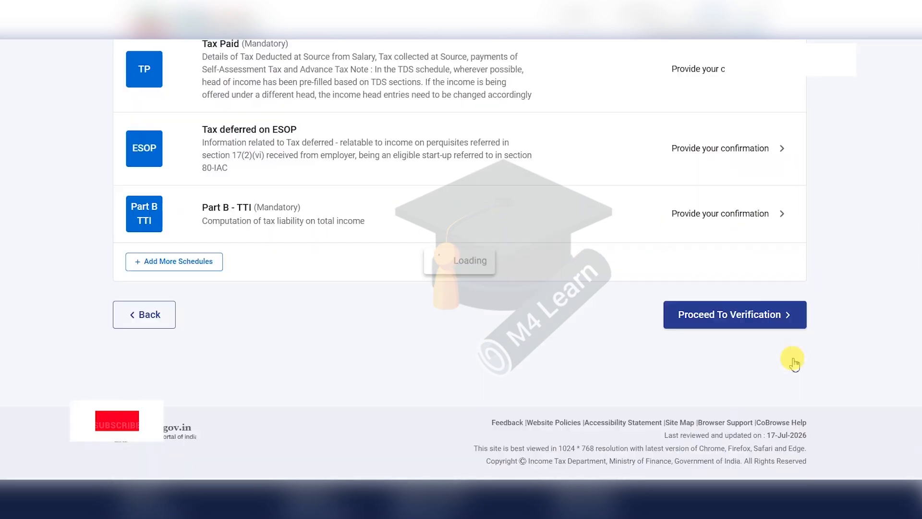
Check the schedules in the return summary, open Part B - TI, review the total income computation and confirm it
scroll(575, 296, up, 8)
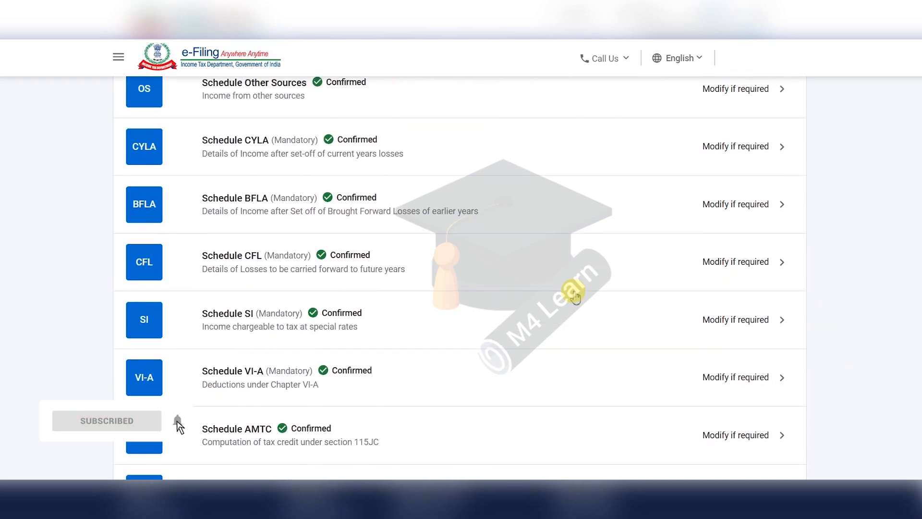
scroll(575, 295, up, 2)
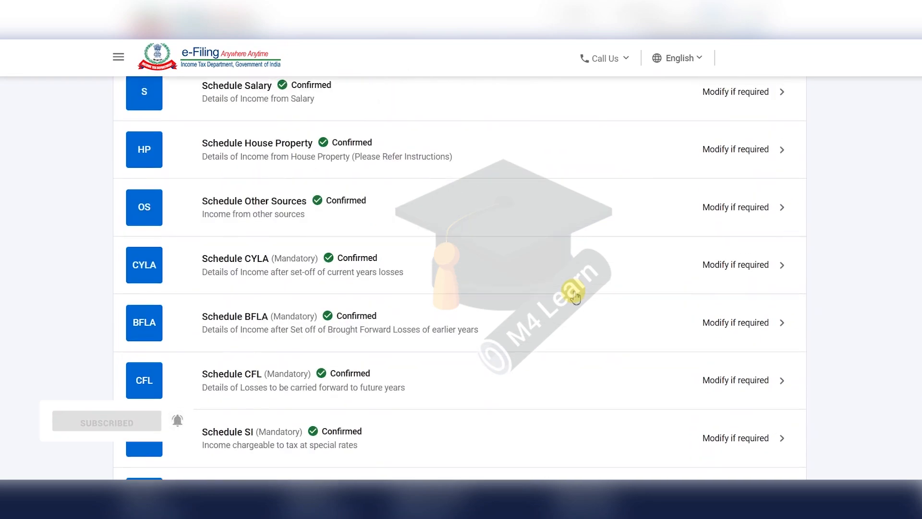
scroll(576, 296, down, 6)
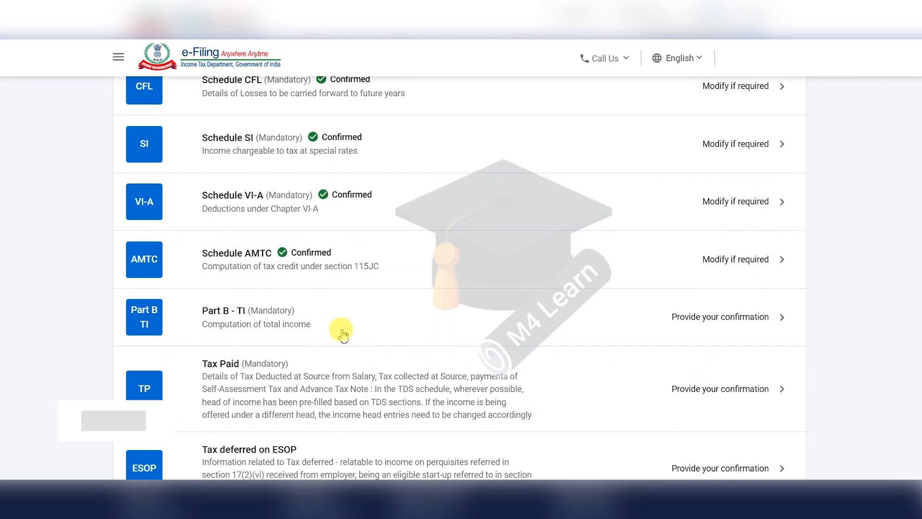
click(743, 319)
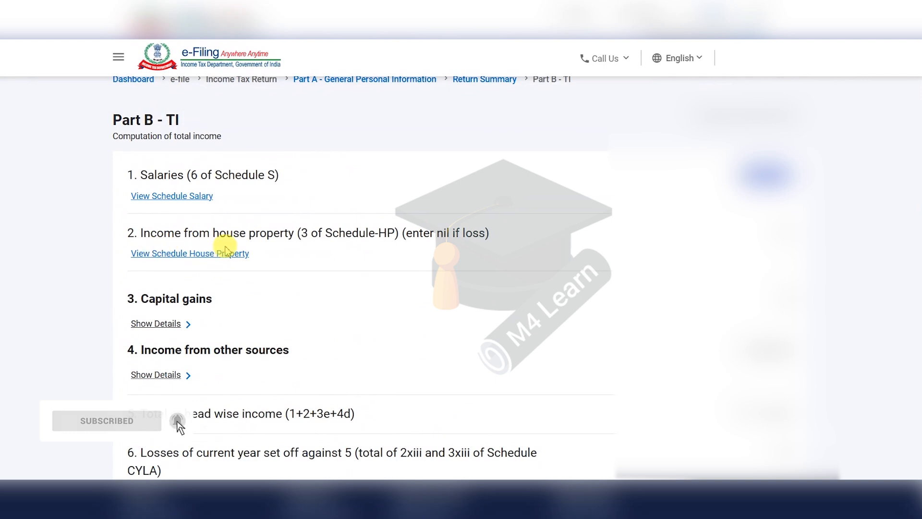
drag(772, 233, 804, 233)
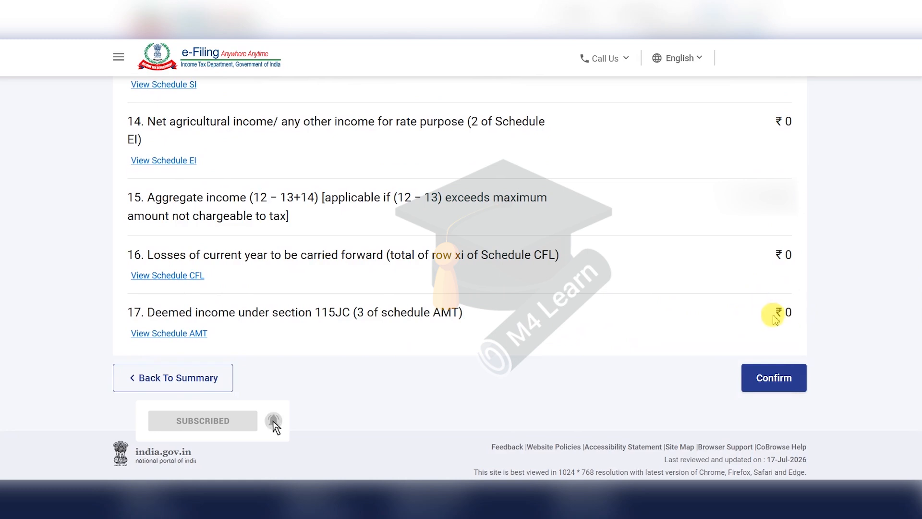
click(774, 378)
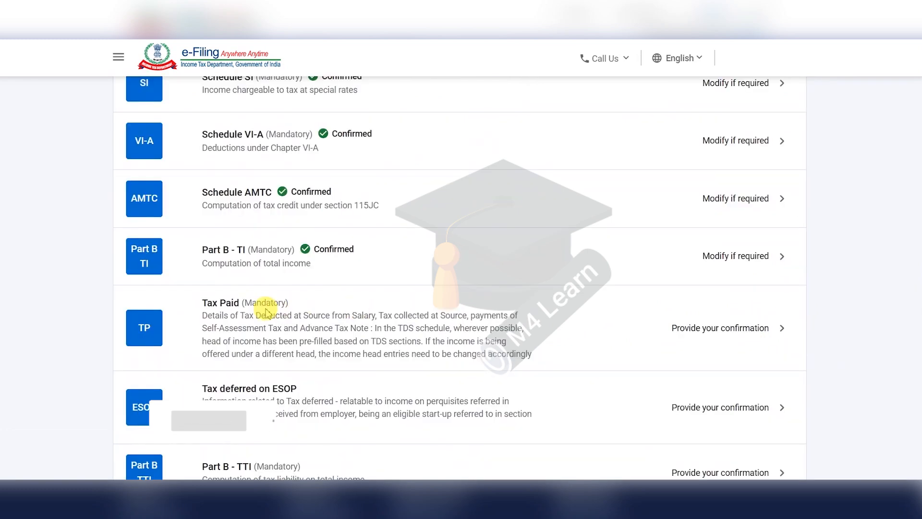
Open the Tax Paid schedule and expand TDS 1 to review the tax deducted at source from salary
click(715, 330)
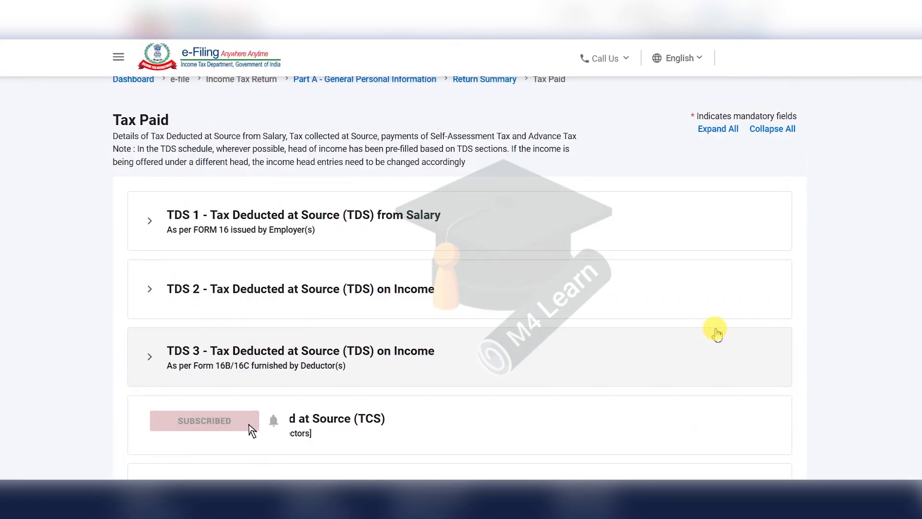
click(151, 224)
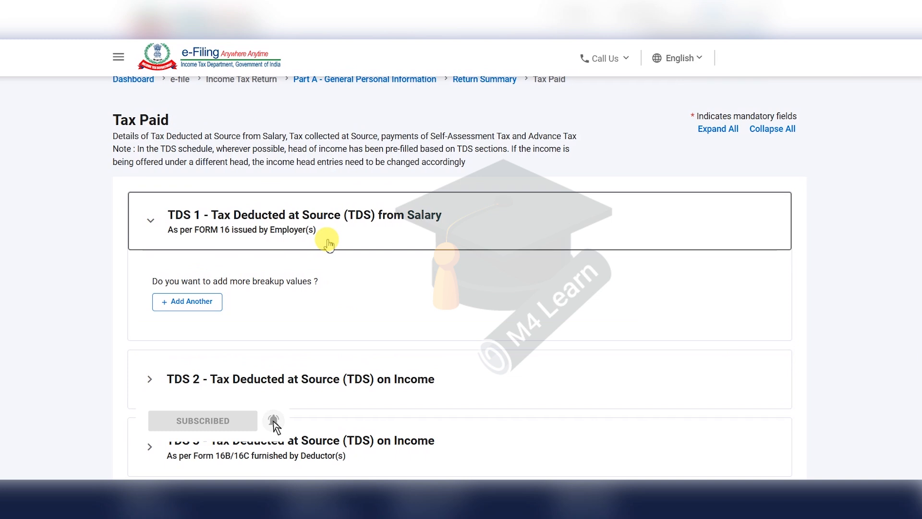
scroll(382, 249, down, 1)
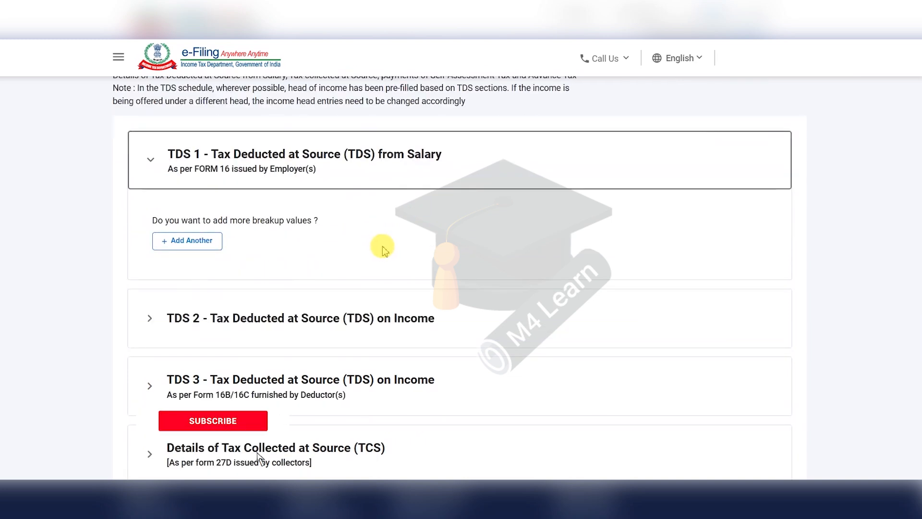
scroll(382, 249, up, 1)
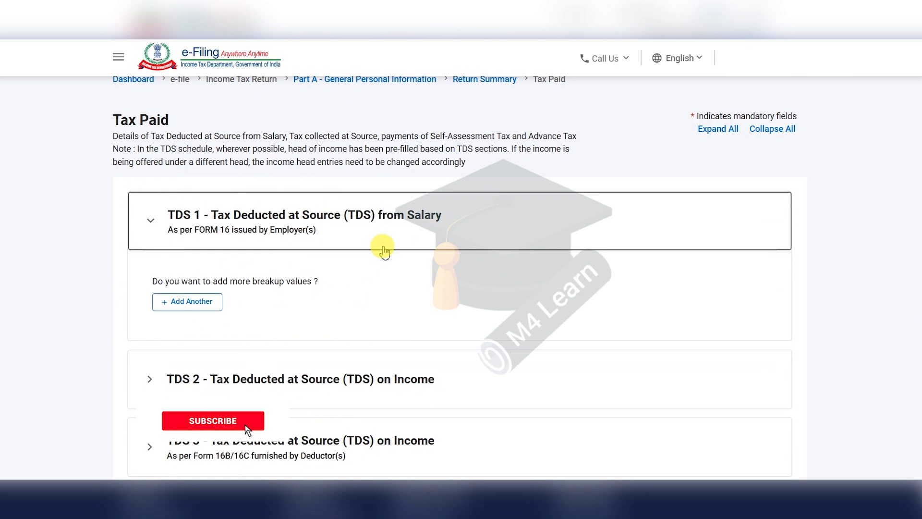
scroll(674, 272, down, 3)
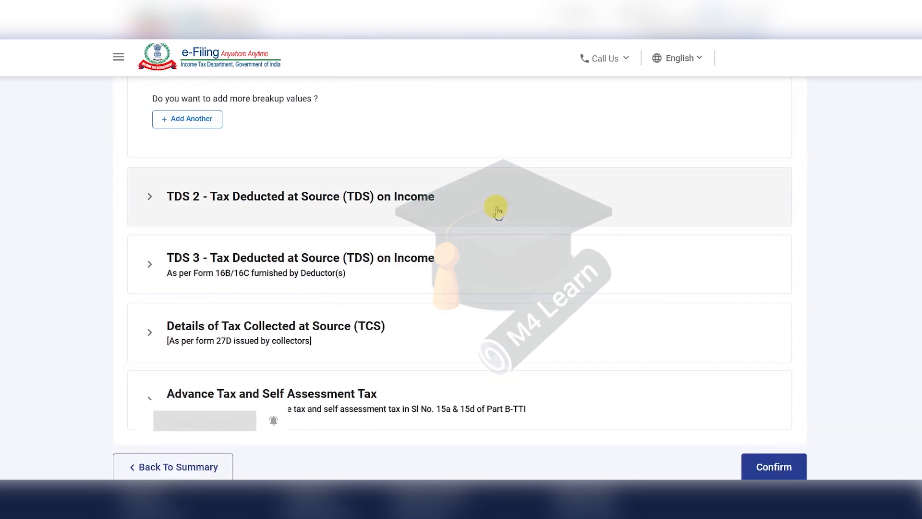
Check TDS 2 on income, collapse the TDS 1 and TDS 2 sections, and confirm the Tax Paid schedule without adding entries
click(498, 212)
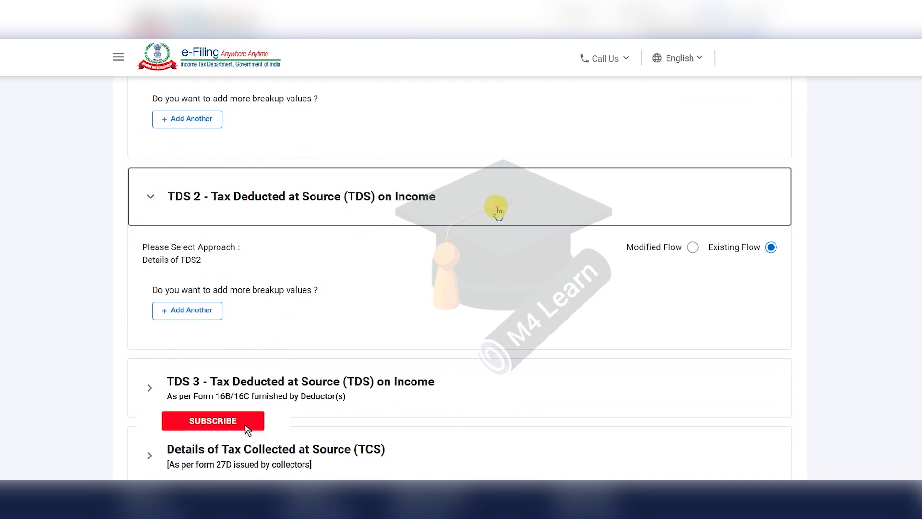
click(498, 212)
scroll(502, 228, up, 4)
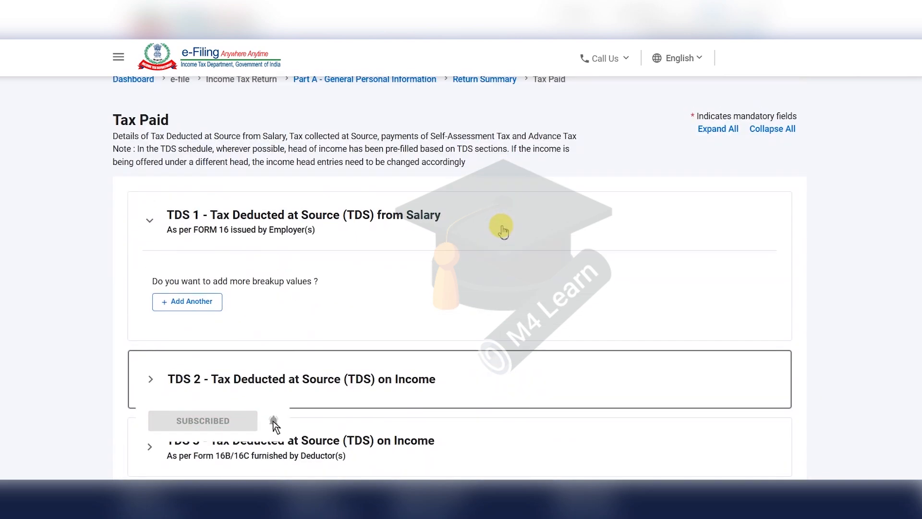
click(502, 229)
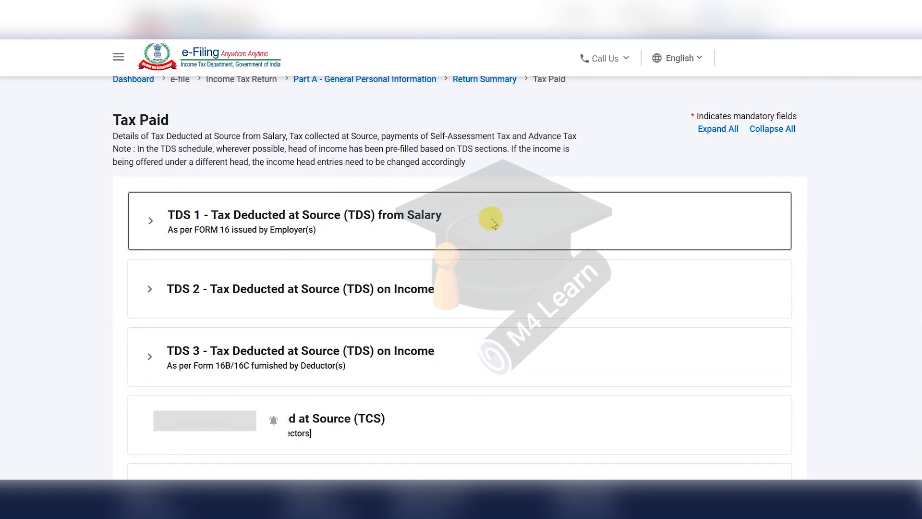
scroll(495, 224, down, 3)
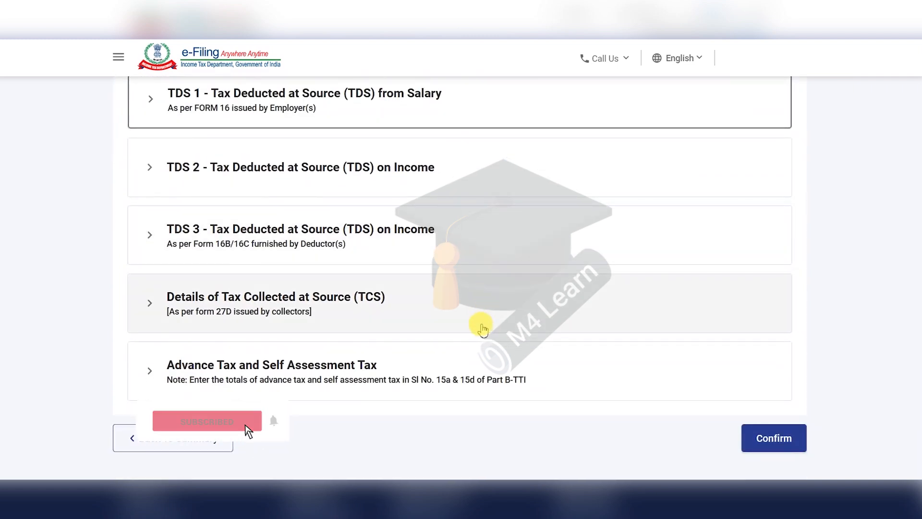
scroll(477, 313, down, 1)
click(770, 377)
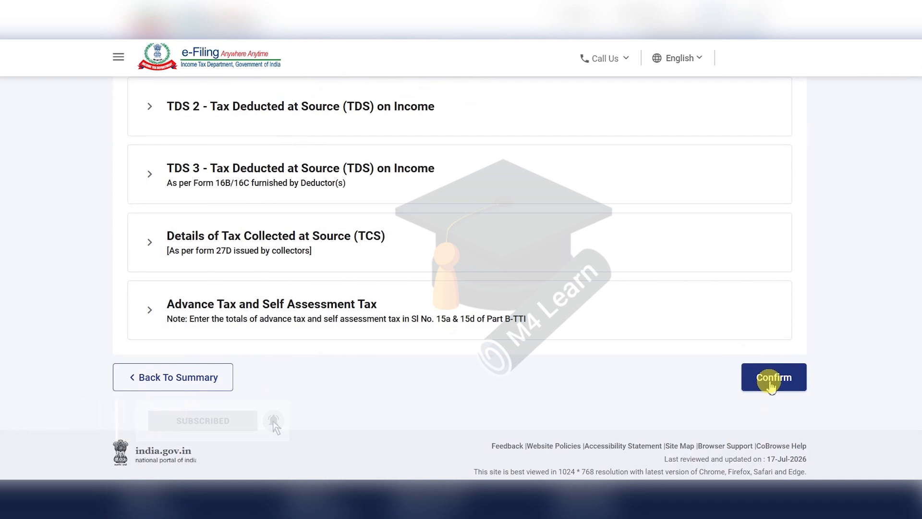
click(772, 378)
Open Part B - TTI and review the details of tax payable on deemed total income and on total income
scroll(597, 342, down, 5)
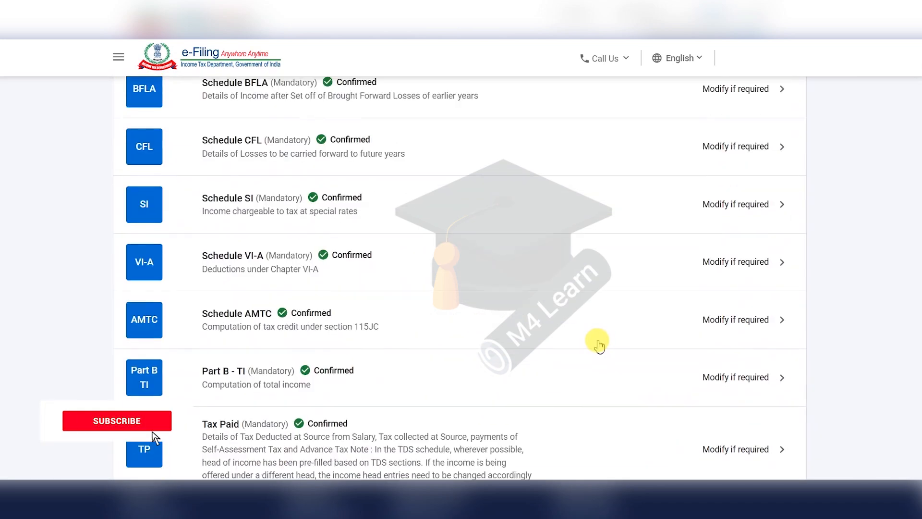
scroll(598, 342, down, 4)
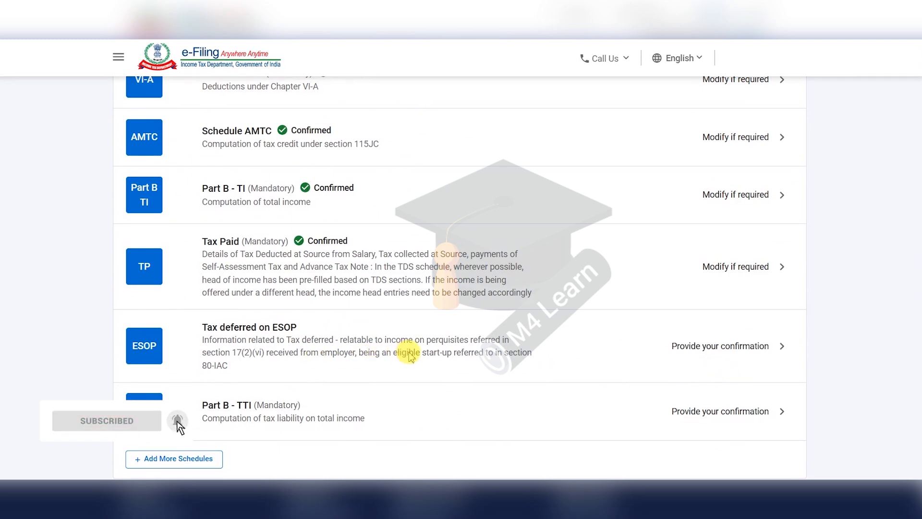
click(374, 410)
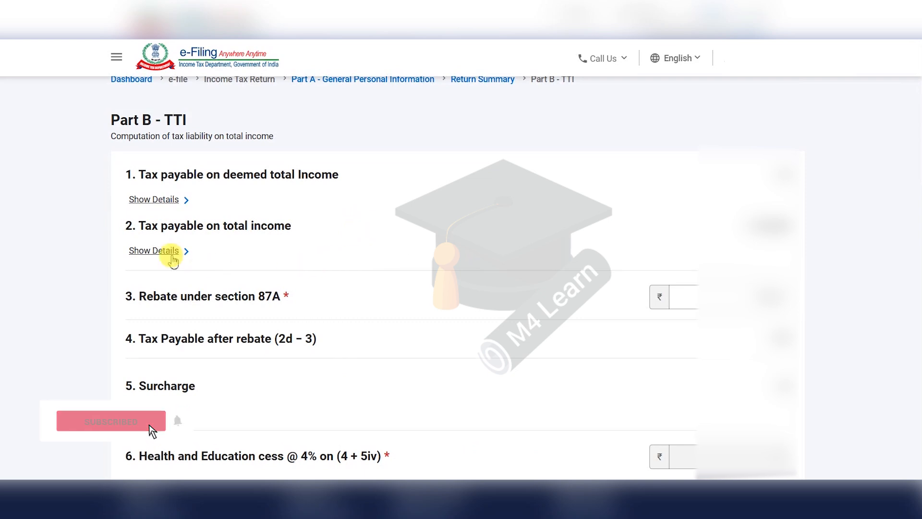
click(165, 200)
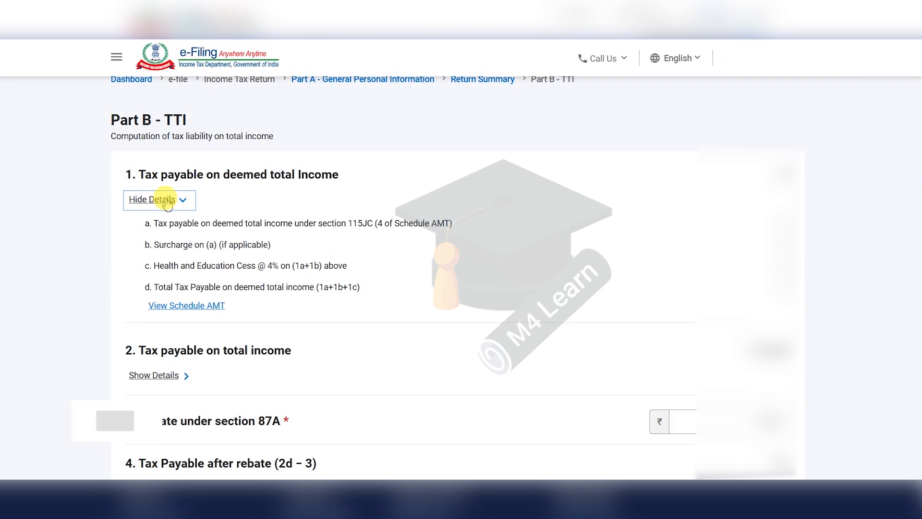
click(165, 201)
click(164, 251)
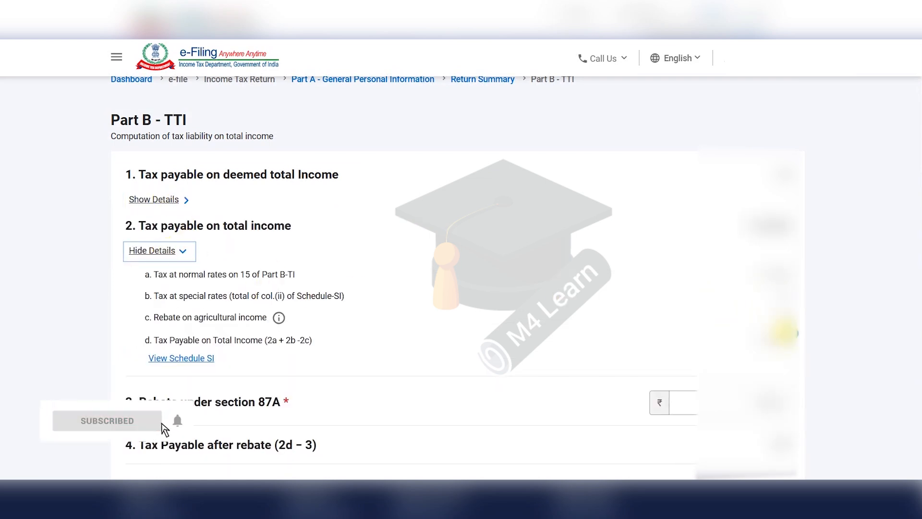
click(182, 252)
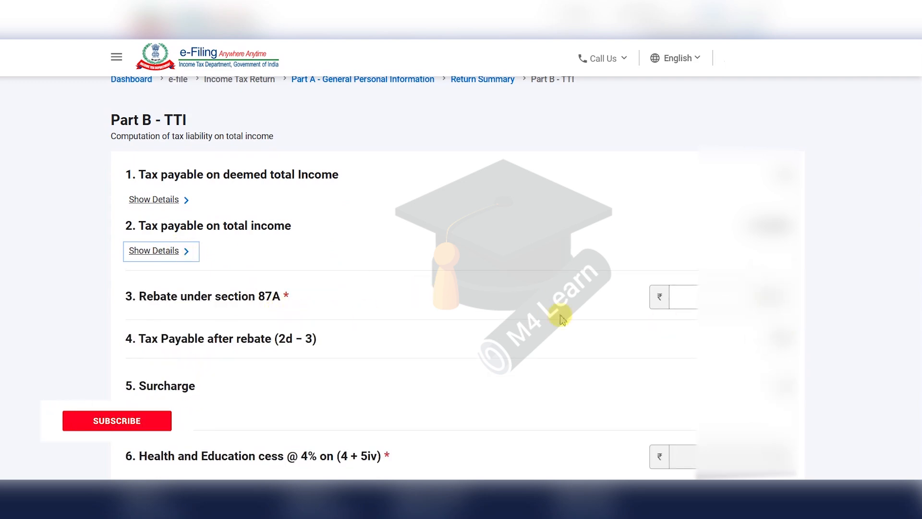
Review the Part B - TTI computation from the section 87A rebate through surcharge, cess, tax relief, net liability and interest and fee payable
scroll(527, 303, down, 2)
double_click(269, 201)
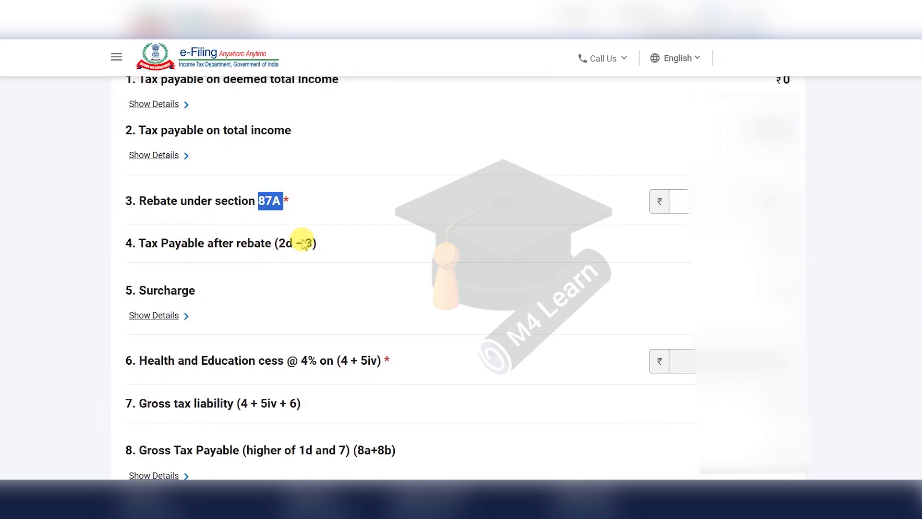
click(813, 249)
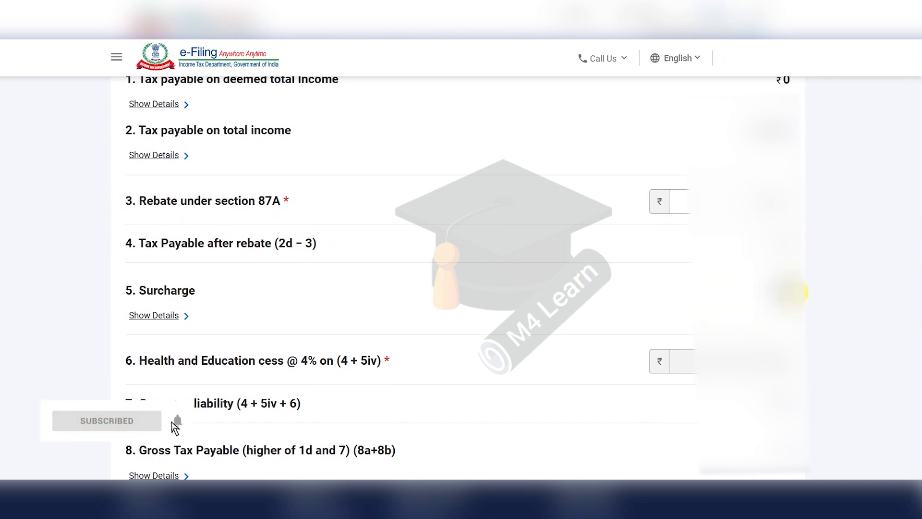
scroll(718, 289, down, 1)
scroll(718, 288, down, 1)
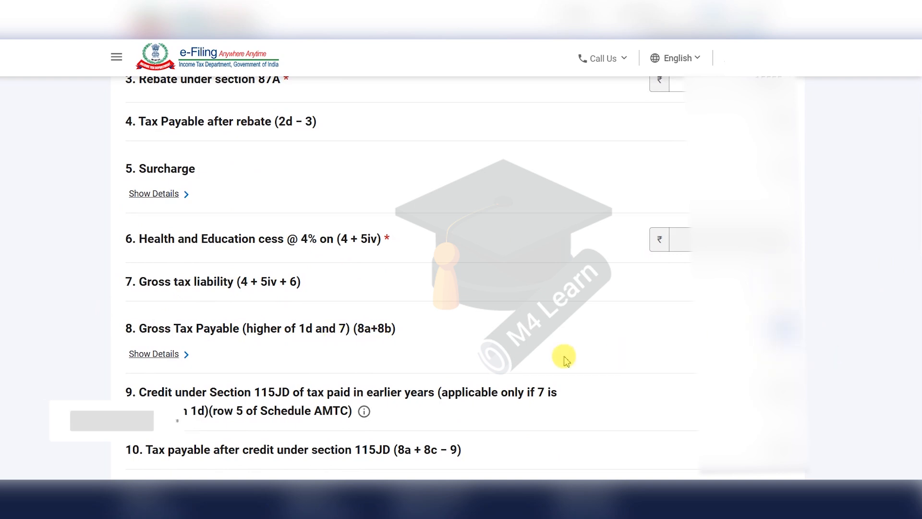
scroll(346, 331, down, 1)
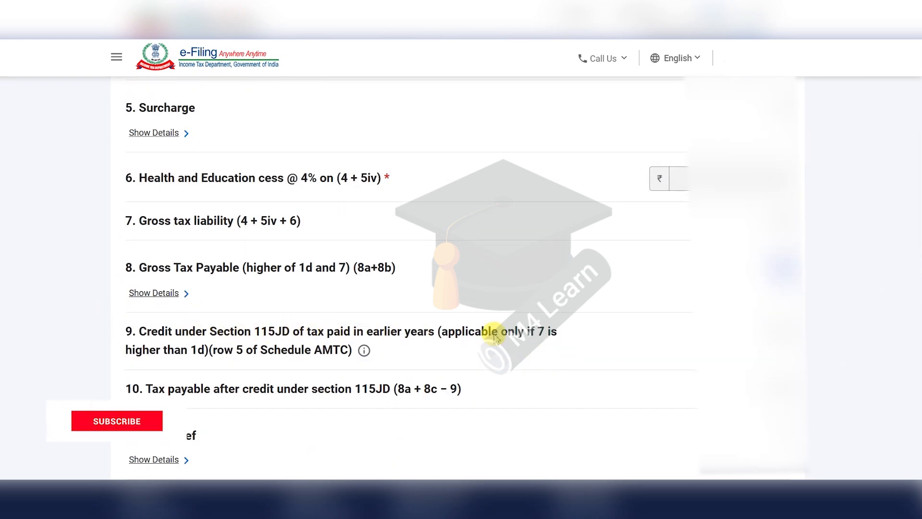
scroll(432, 342, down, 2)
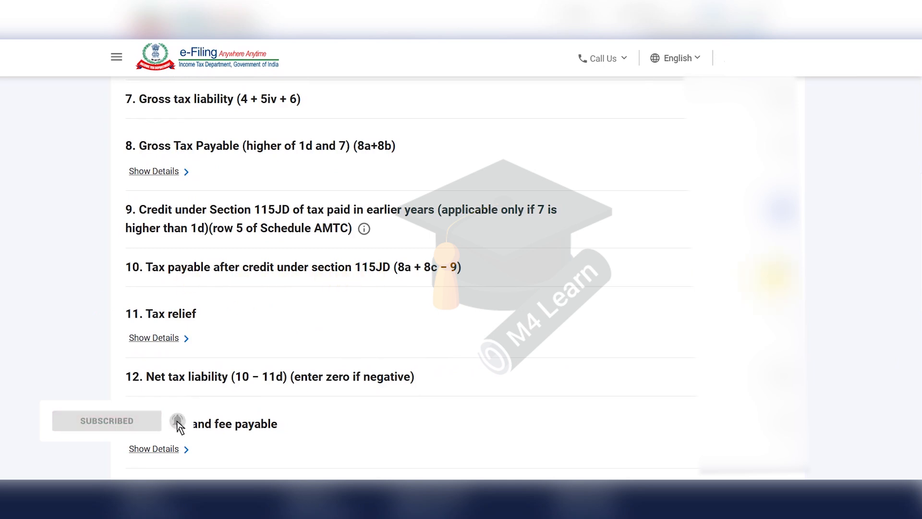
scroll(576, 303, down, 1)
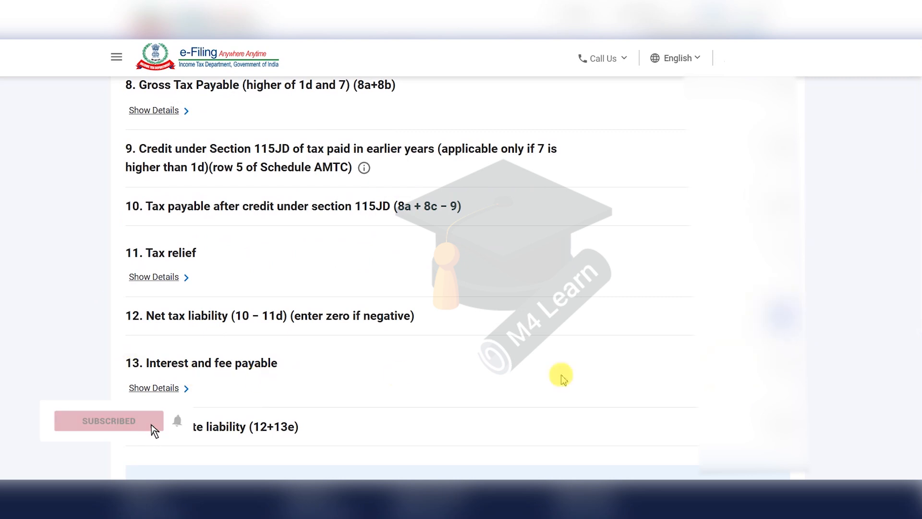
Answer No to the question on assets, signing authority or income outside India, and confirm Part B - TTI
scroll(518, 406, down, 6)
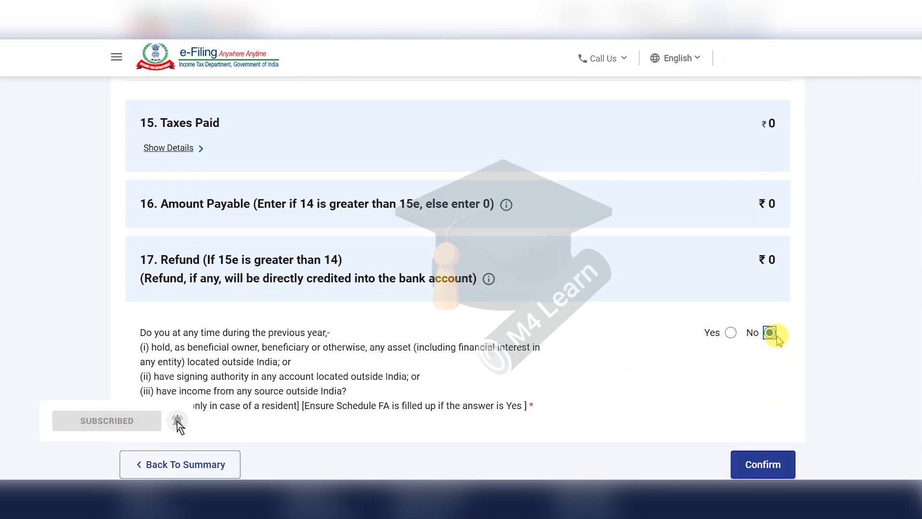
scroll(767, 387, down, 1)
click(763, 402)
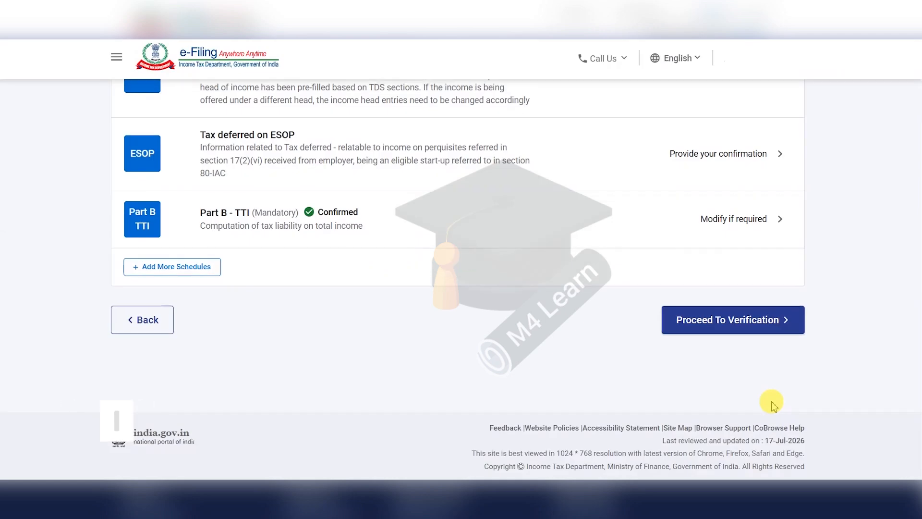
Proceed from the return summary to verification and accept the declaration that the return is correct and complete
scroll(470, 343, up, 3)
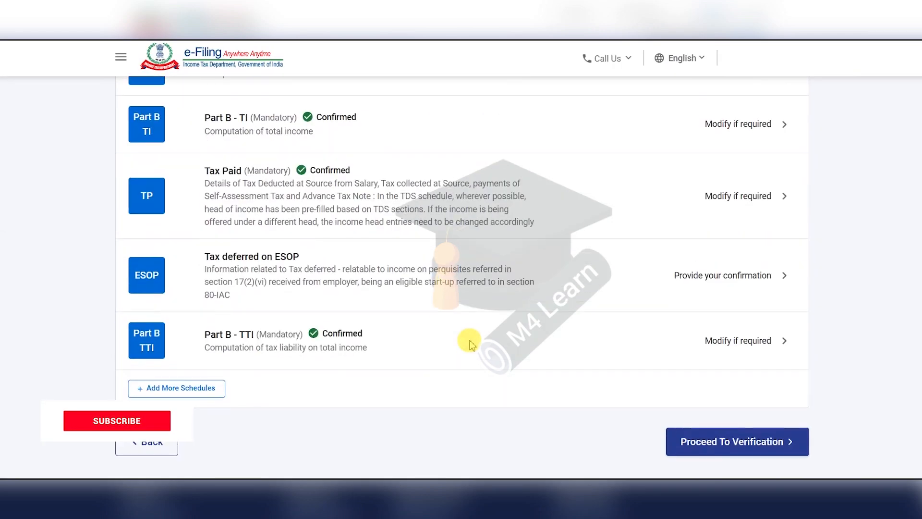
click(701, 442)
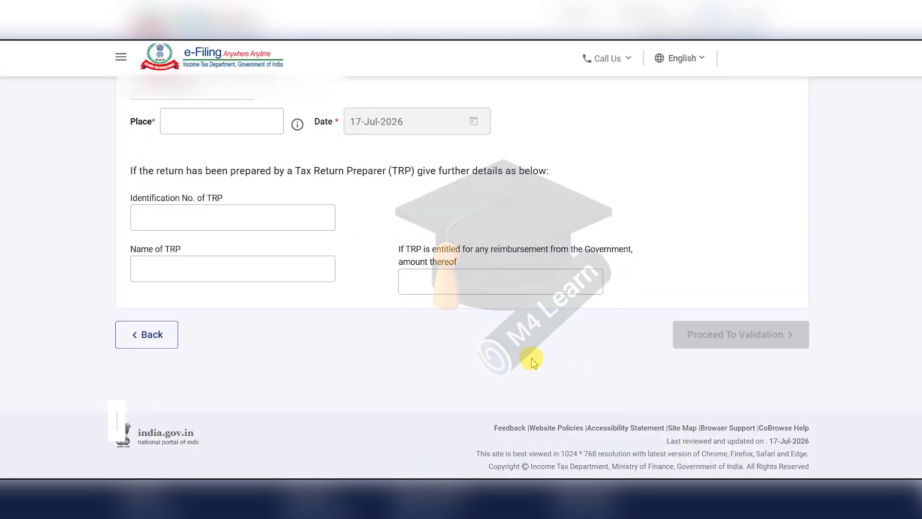
scroll(443, 349, up, 5)
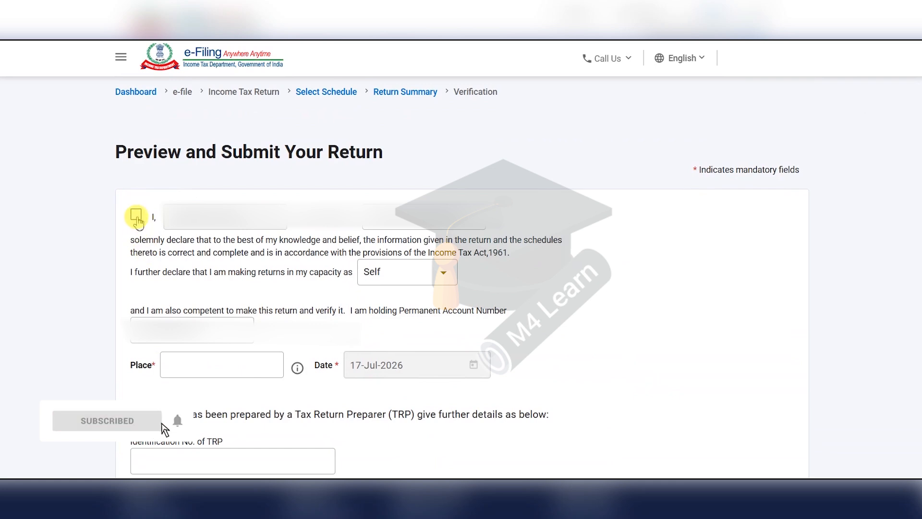
scroll(309, 244, down, 1)
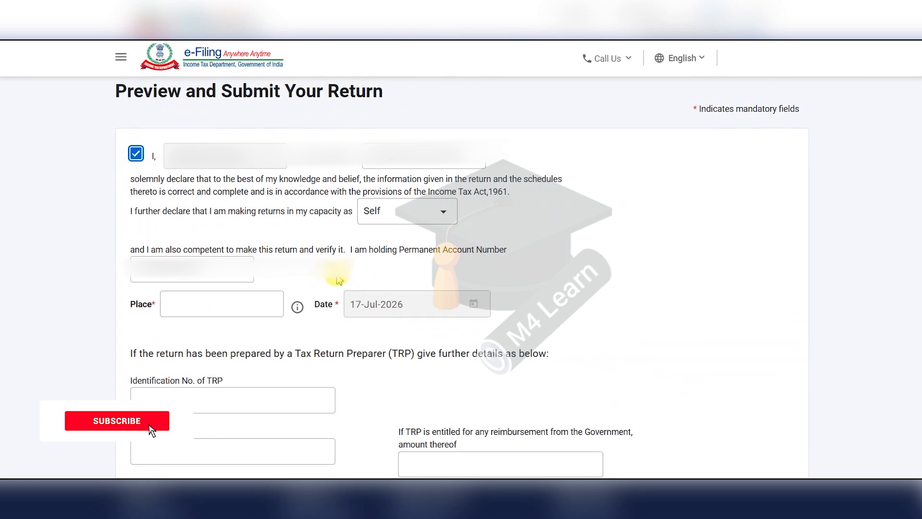
Fill in the place in the declaration, leave the Tax Return Preparer details blank, and submit the return for internal validation
scroll(384, 274, down, 2)
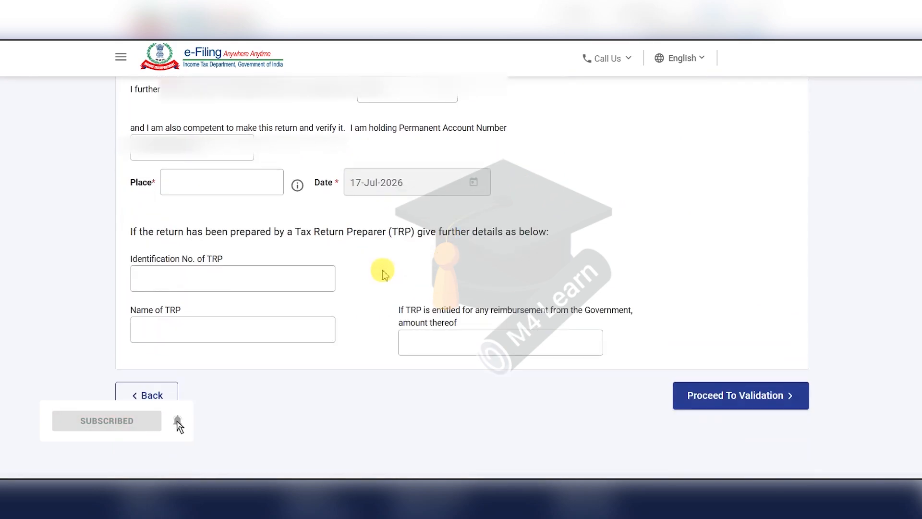
scroll(735, 451, up, 1)
scroll(294, 241, down, 1)
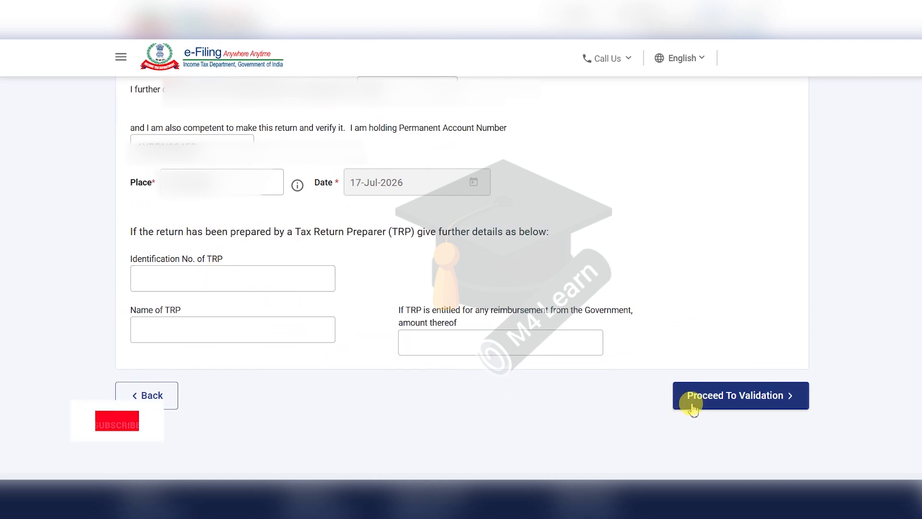
click(733, 396)
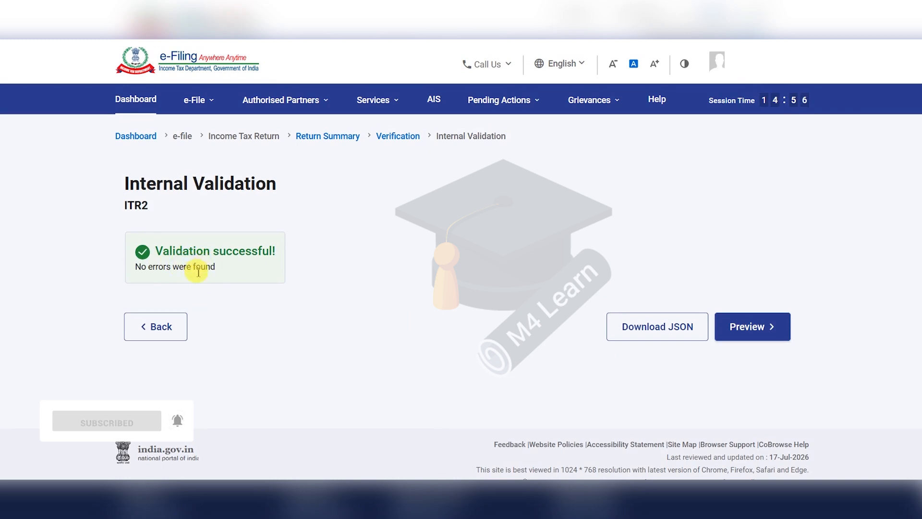
Check the internal validation result, review the ITR-2 return preview, and proceed to upload level validation
drag(136, 267, 224, 273)
click(752, 328)
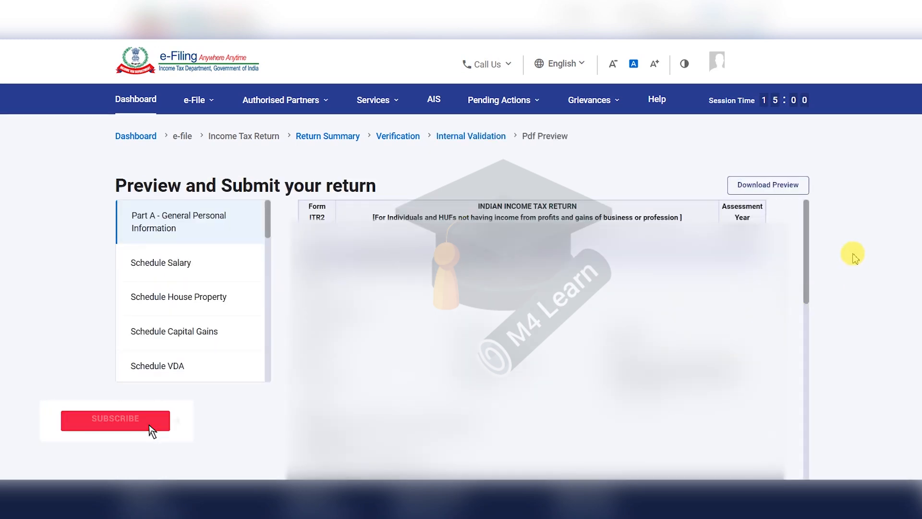
scroll(769, 255, down, 3)
scroll(627, 295, up, 3)
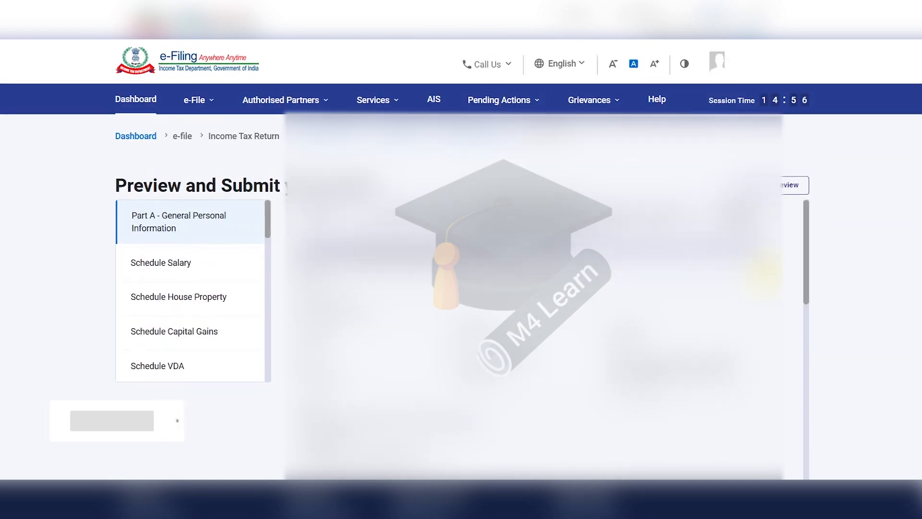
scroll(868, 243, down, 5)
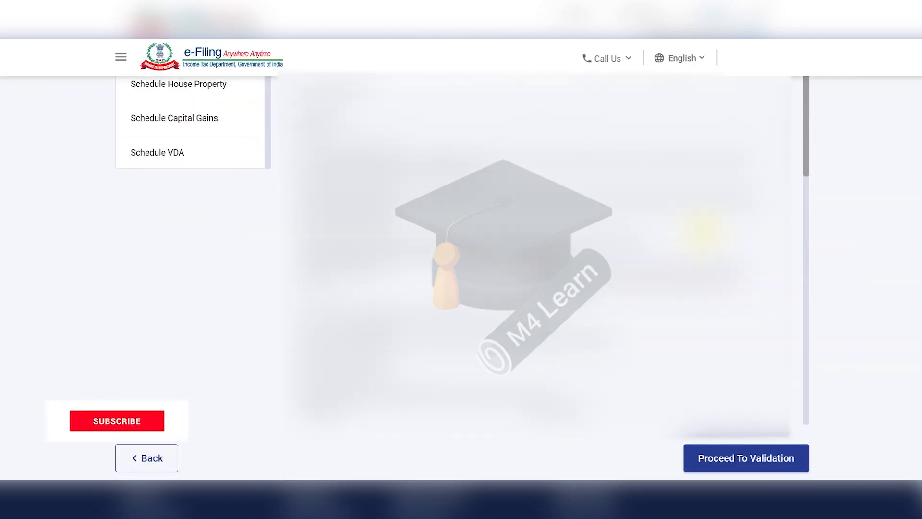
scroll(543, 250, down, 5)
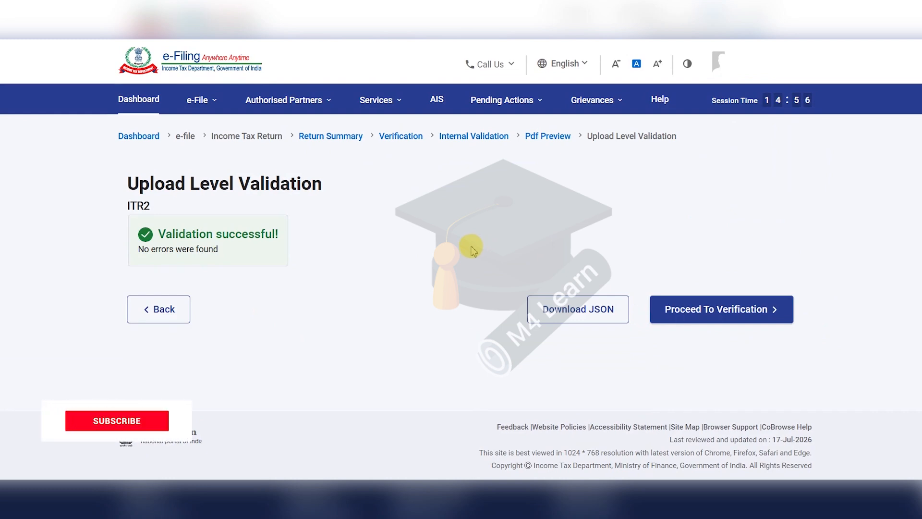
Proceed from upload level validation to verification and continue with E-Verify Now as the verification method
click(721, 311)
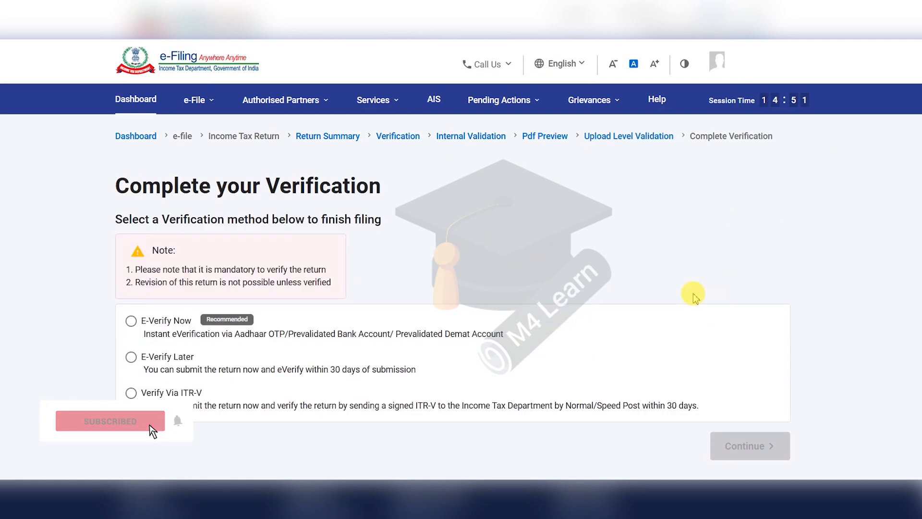
click(131, 321)
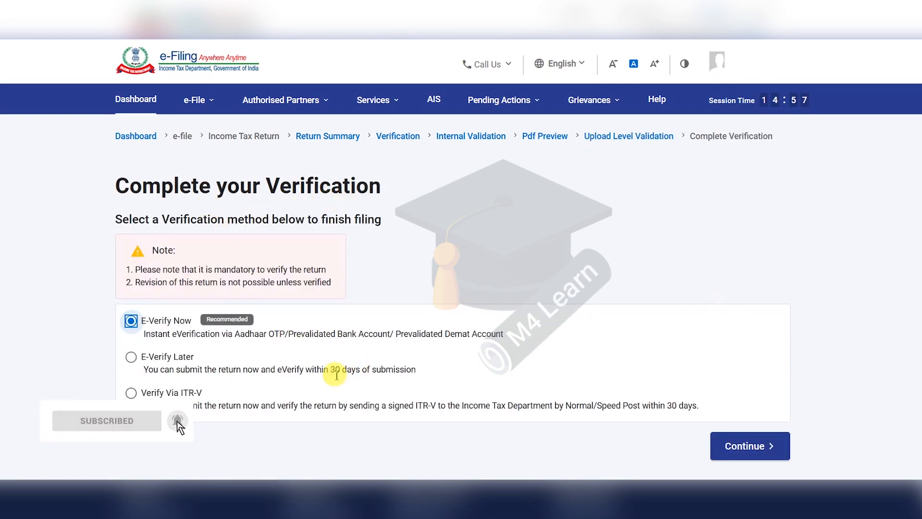
click(730, 446)
Continue with verification by OTP on the Aadhaar-registered mobile number, agree to validate the Aadhaar details, and generate the Aadhaar OTP
scroll(470, 255, down, 6)
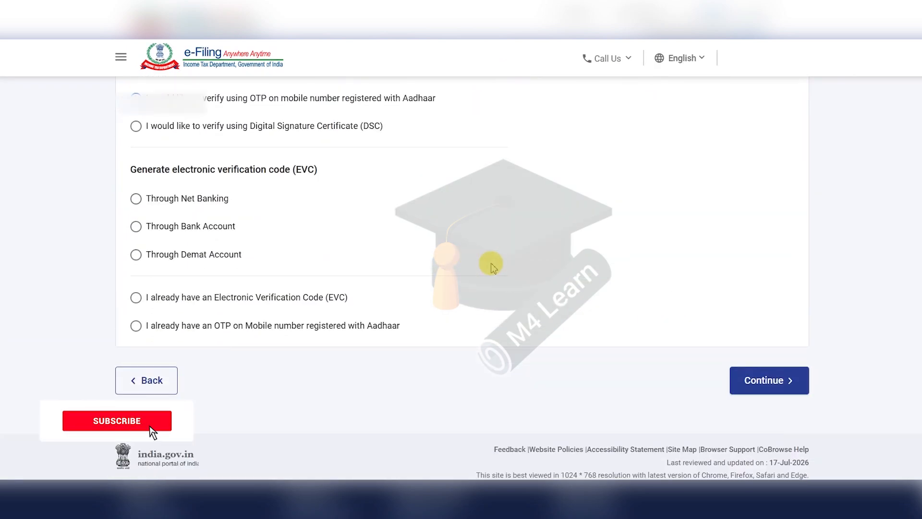
click(767, 380)
click(317, 289)
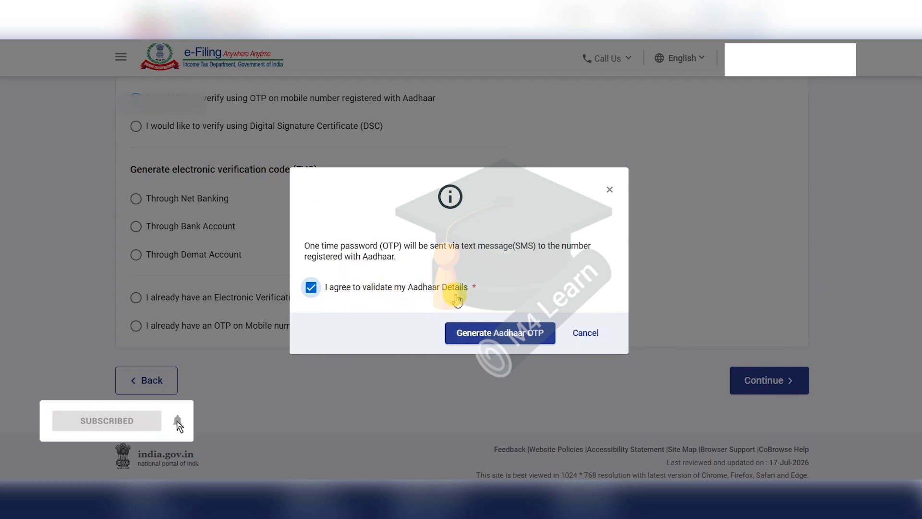
click(505, 339)
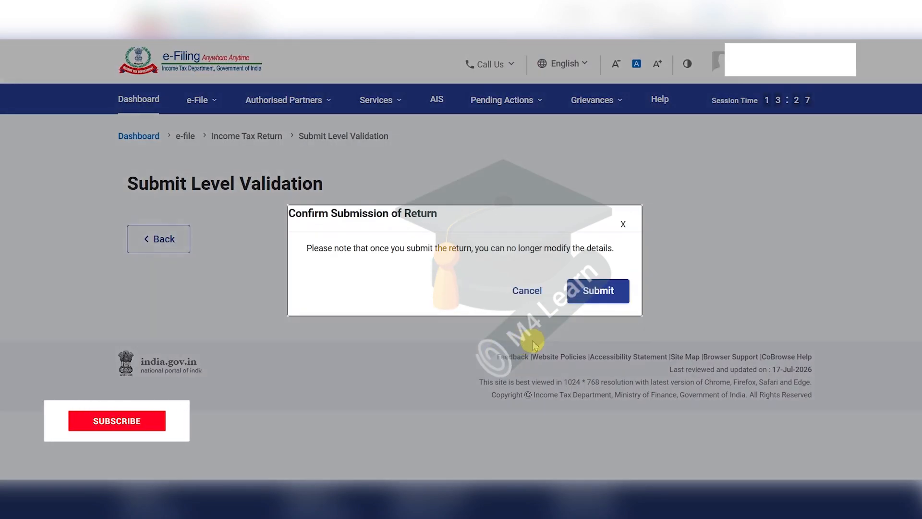
Confirm the submission of the return and proceed past submit level validation
click(598, 290)
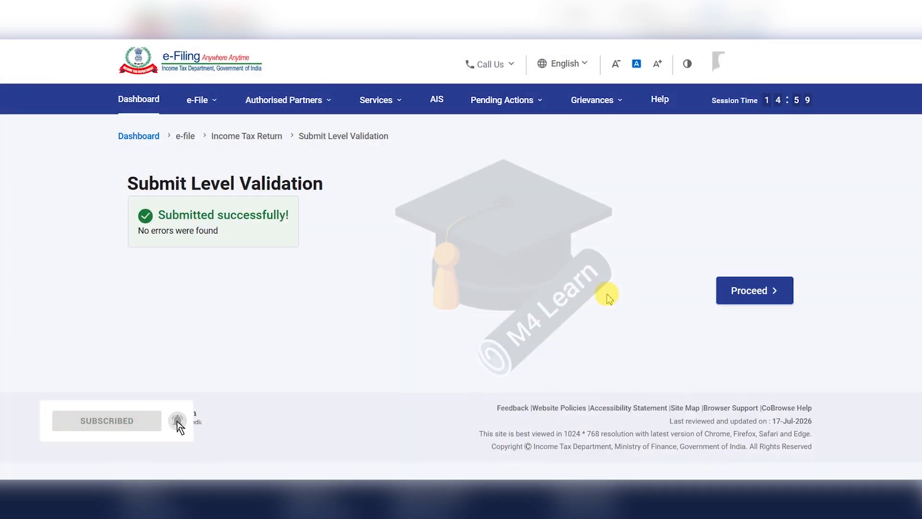
click(733, 290)
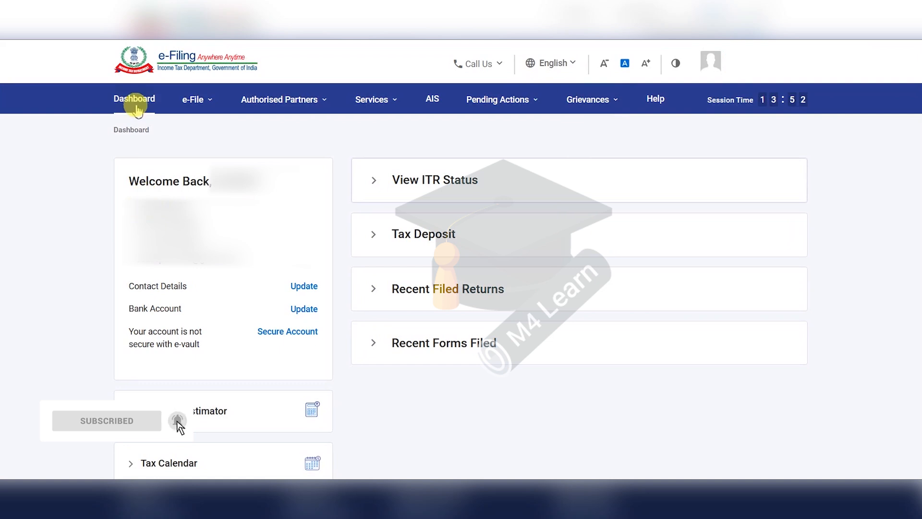
Open the list of filed income tax returns and check the entry for A.Y. 2026-27
click(194, 99)
mouse_move(216, 135)
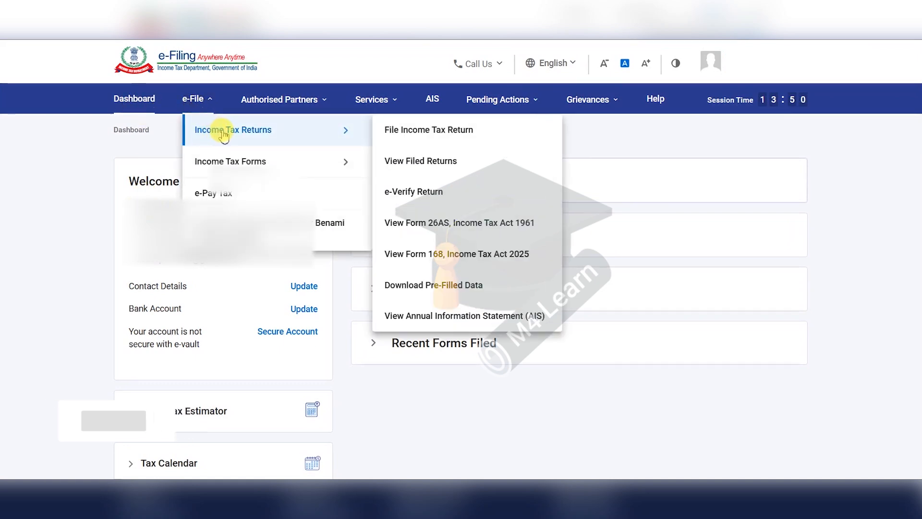
click(432, 163)
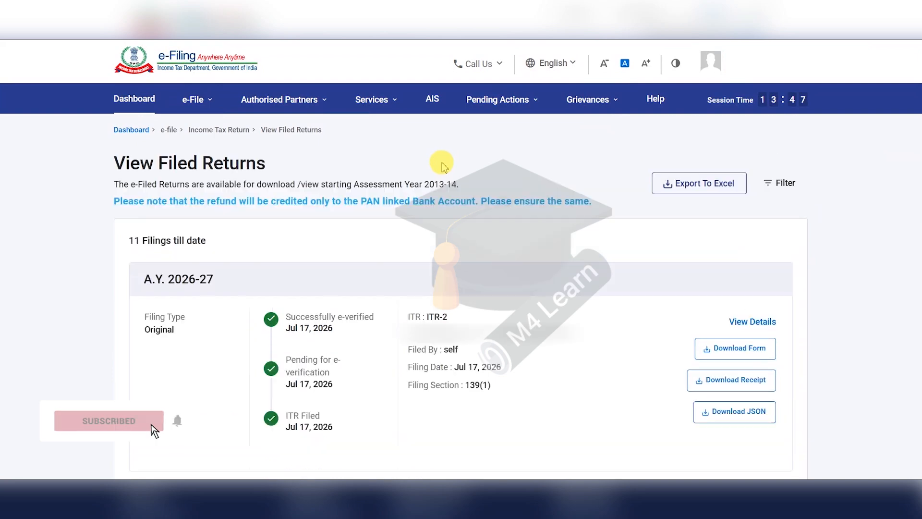
drag(145, 280, 218, 279)
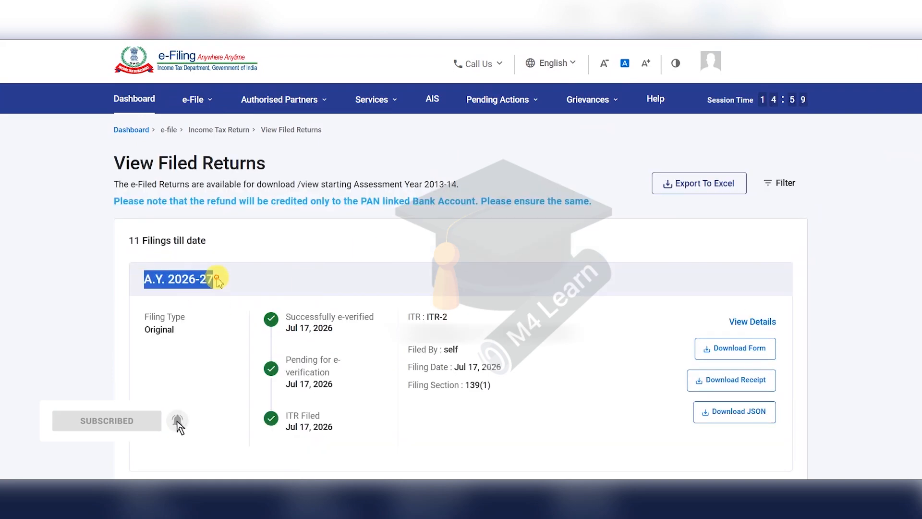